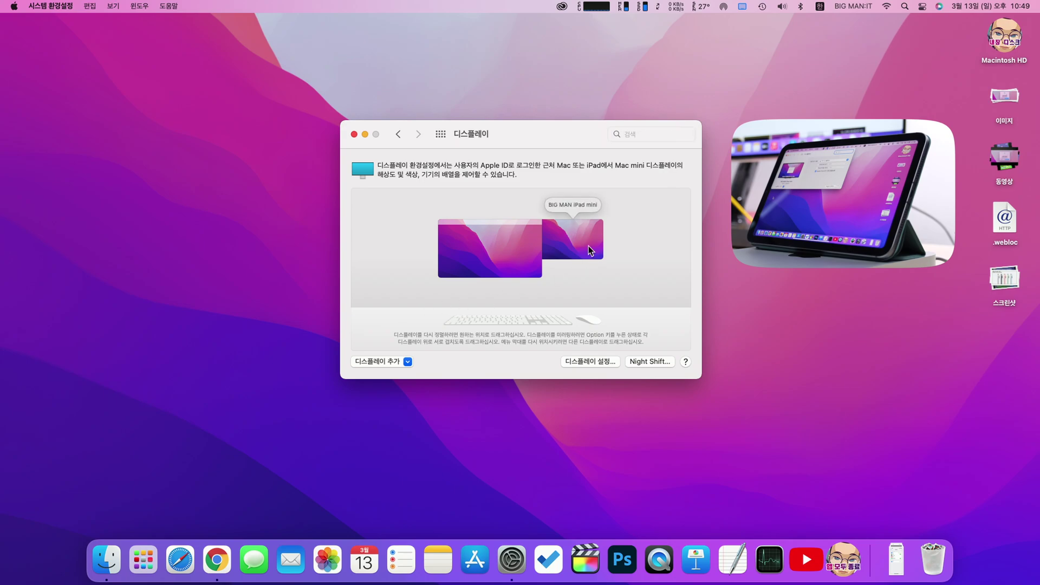
Disconnect the iPad mini from the extended displays and close the 디스플레이 preferences window
{"action": "left_click", "coordinate": [611, 297]}
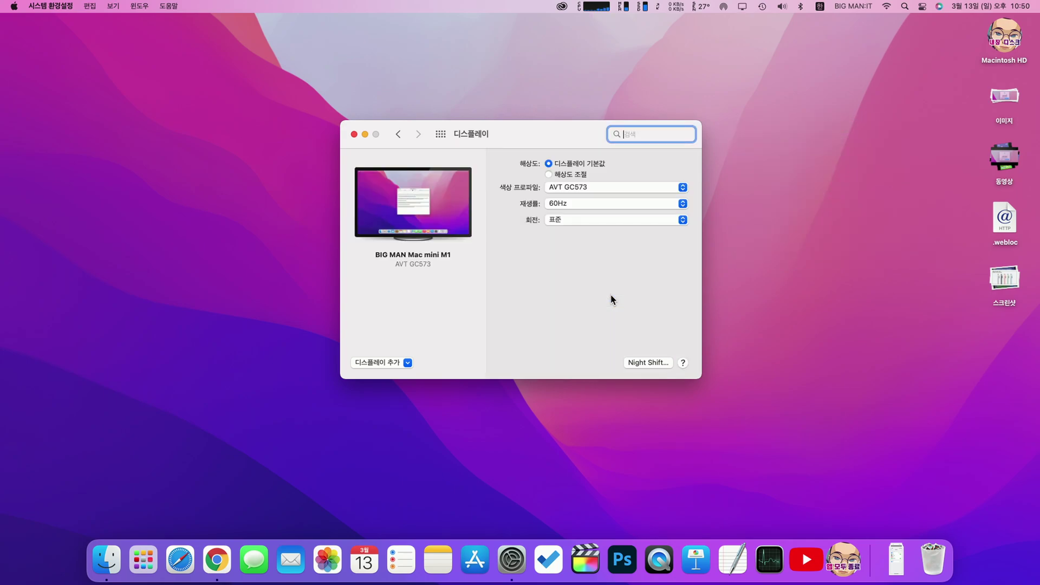
{"action": "left_click", "coordinate": [354, 134]}
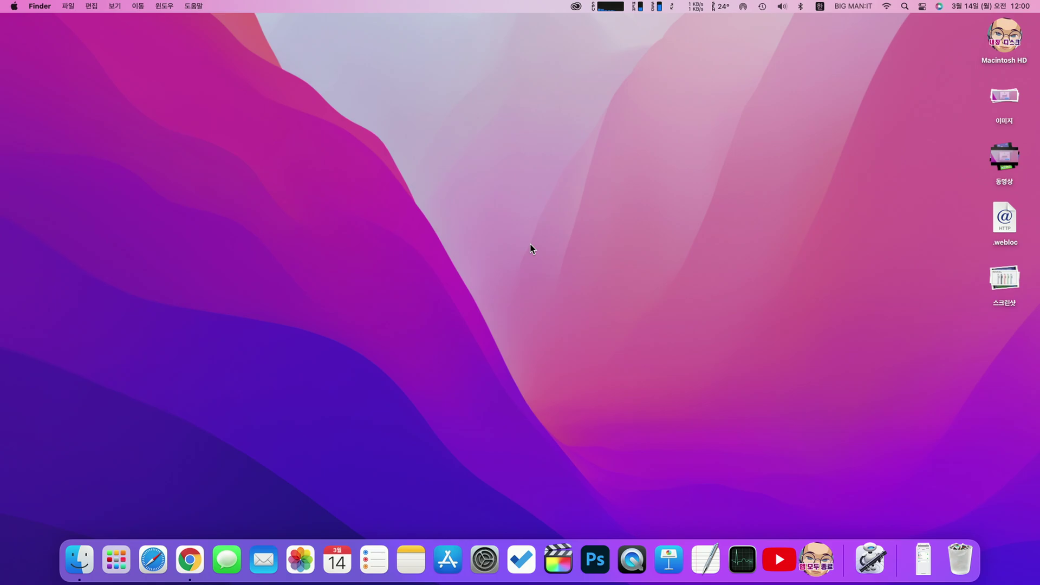
Launch Automator from the 기타 folder of Launchpad
{"action": "left_click", "coordinate": [116, 560]}
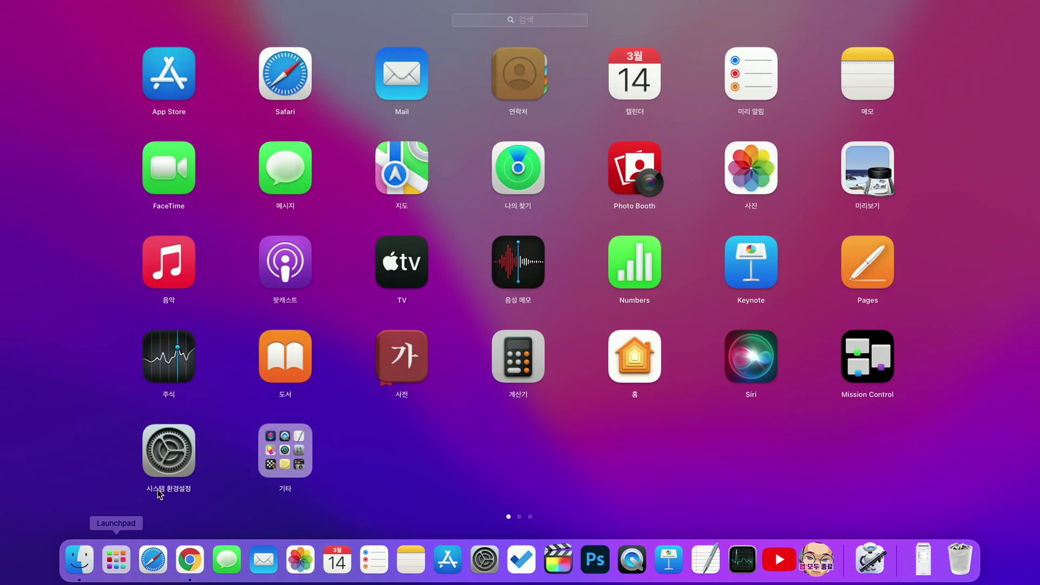
{"action": "left_click", "coordinate": [281, 450]}
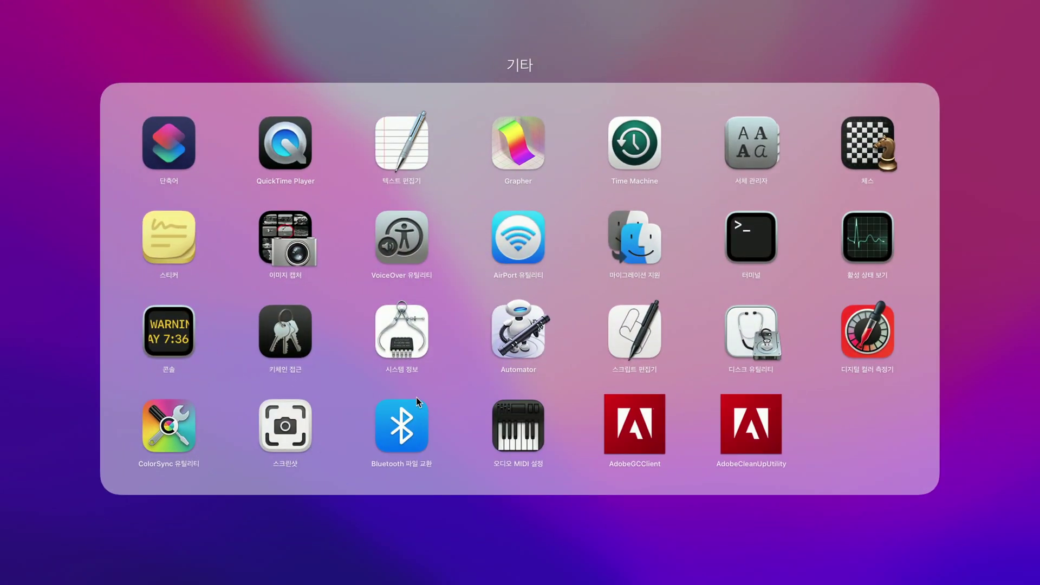
{"action": "left_click", "coordinate": [521, 333]}
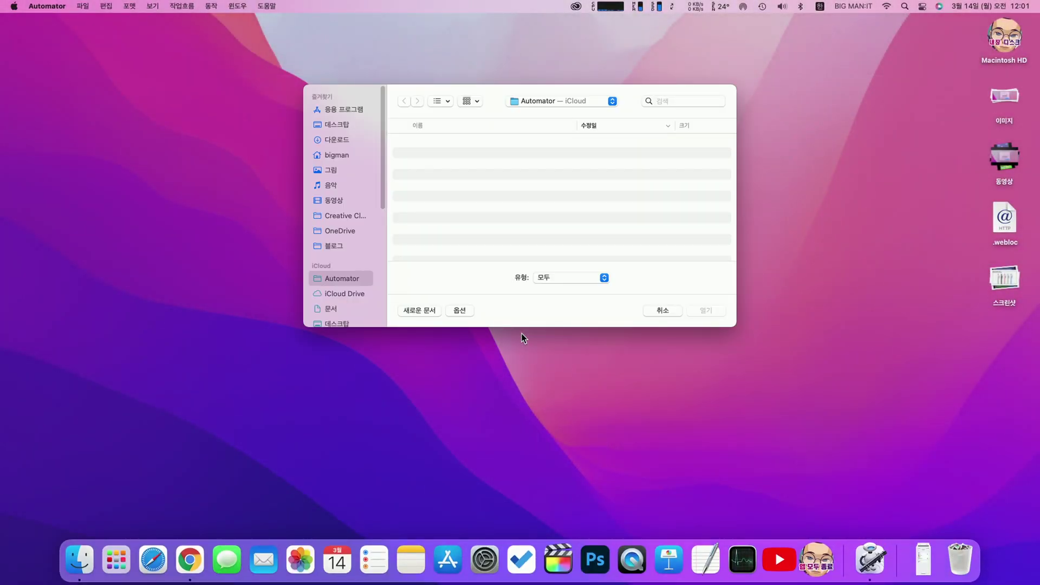
Create a new Automator document of the type 응용 프로그램 and enlarge its window to fill the screen
{"action": "left_click", "coordinate": [420, 310]}
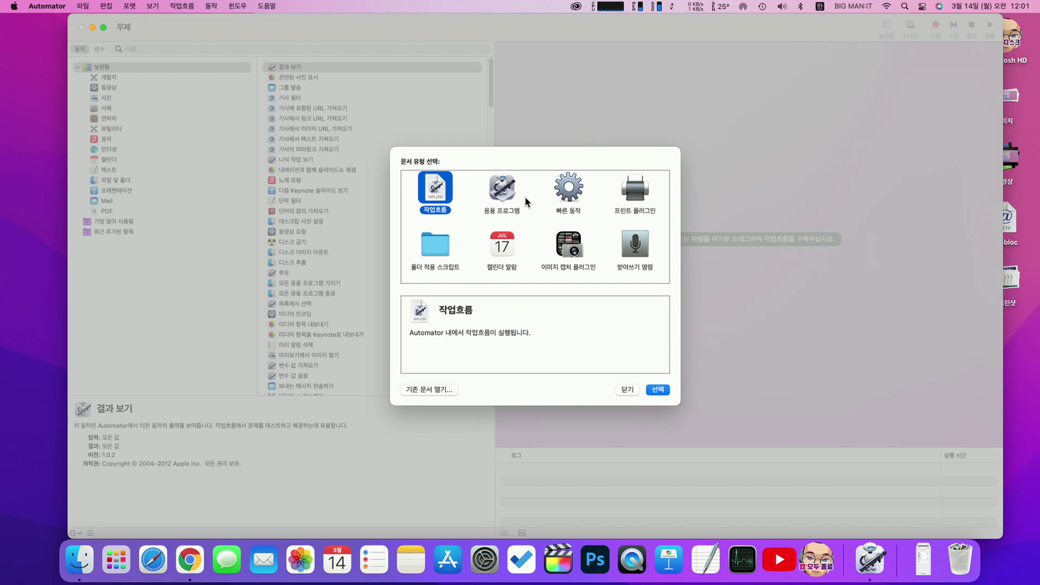
{"action": "left_click", "coordinate": [501, 188]}
{"action": "left_click", "coordinate": [657, 390]}
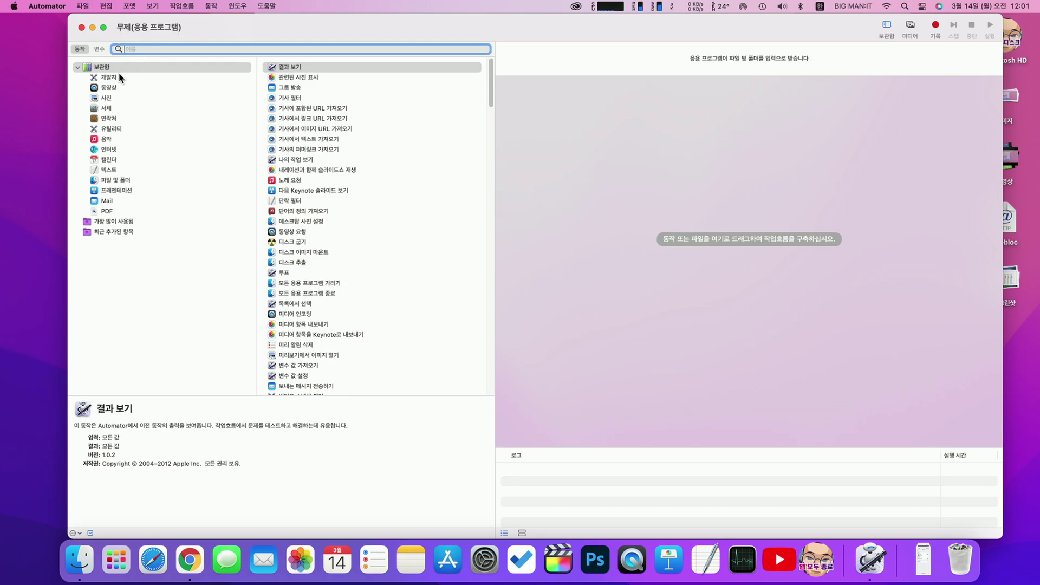
{"action": "double_click", "coordinate": [281, 25]}
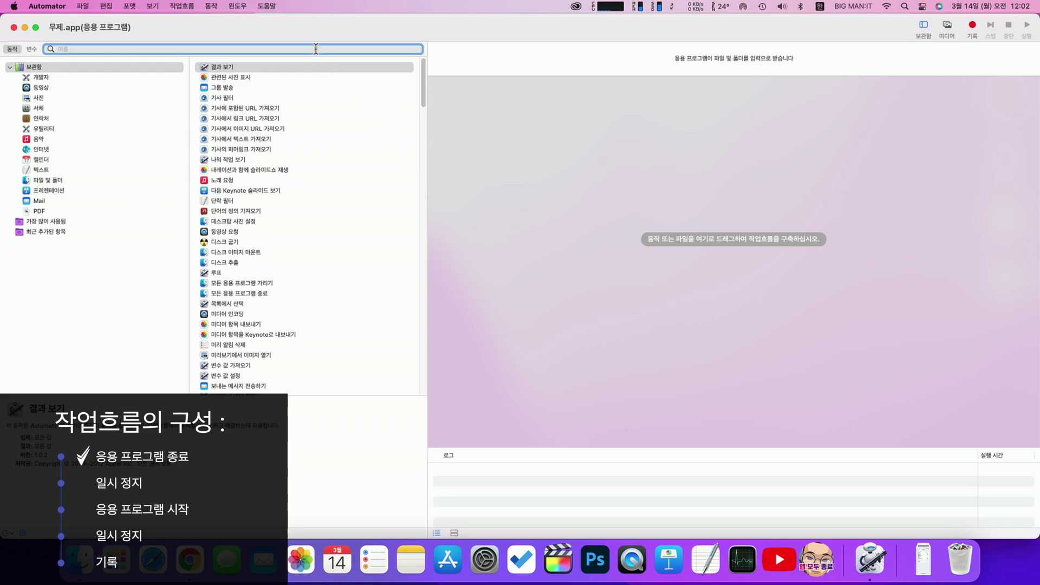
Find the 응용 프로그램 종료 action, add it to the workflow and set its application to 시스템 환경설정.app
{"action": "type", "text": "응용"}
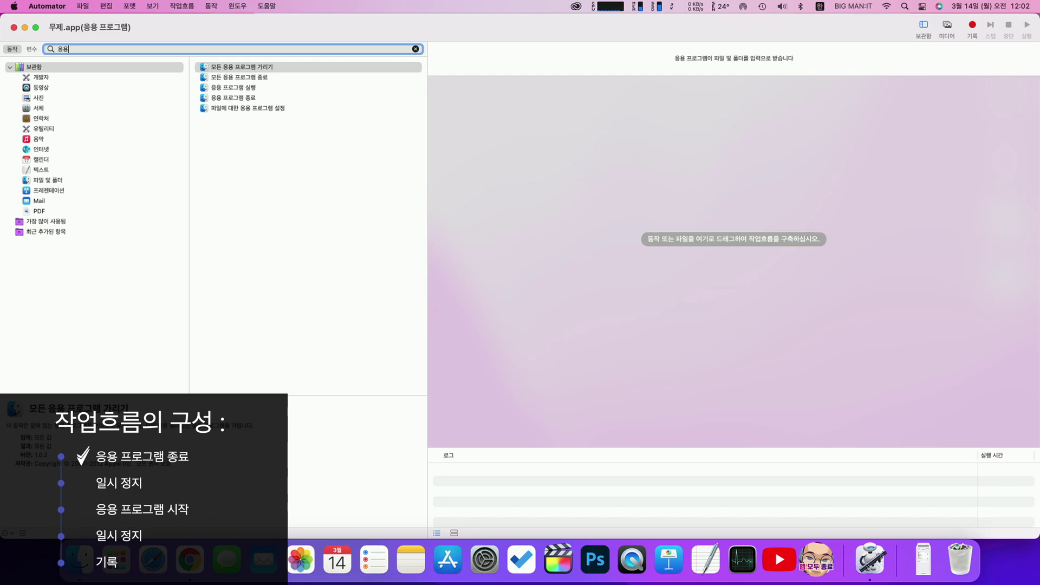
{"action": "left_click", "coordinate": [223, 100]}
{"action": "left_click_drag", "start_coordinate": [223, 100], "coordinate": [575, 150]}
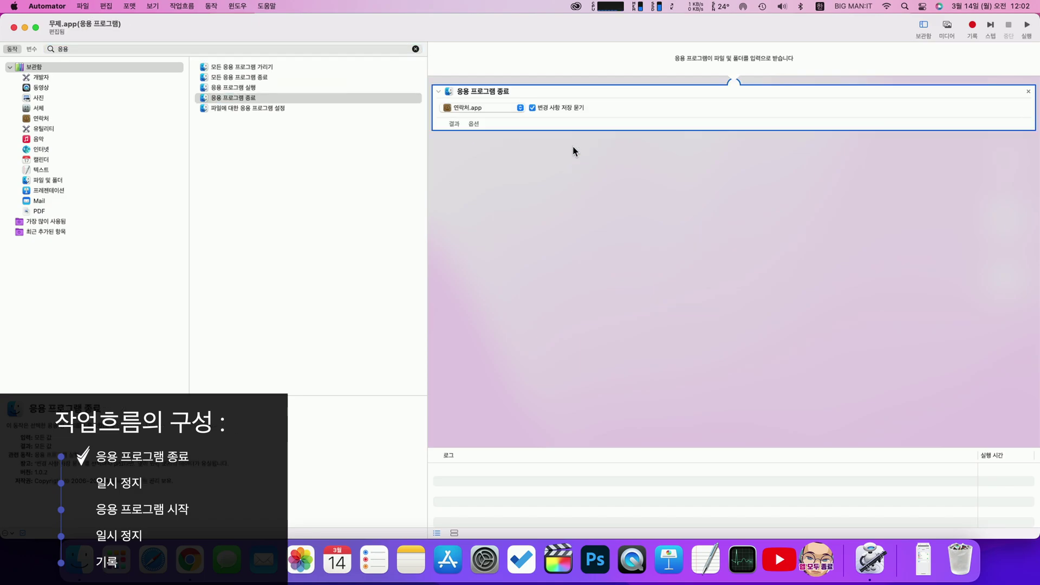
{"action": "left_click", "coordinate": [519, 108]}
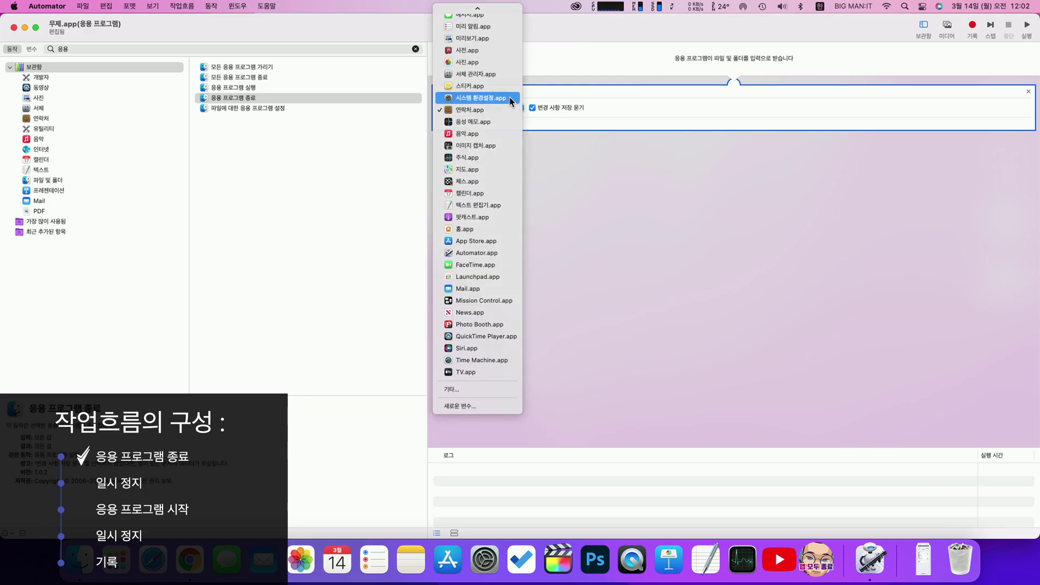
{"action": "left_click", "coordinate": [481, 98]}
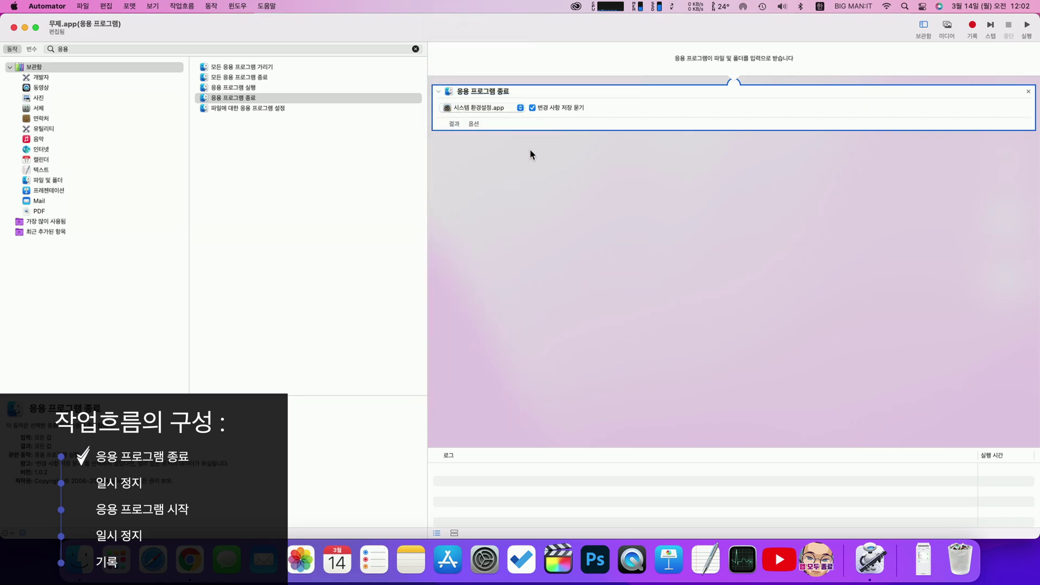
Add a 일시 정지 action below the quit action and set its duration to 1 second
{"action": "left_click", "coordinate": [382, 49]}
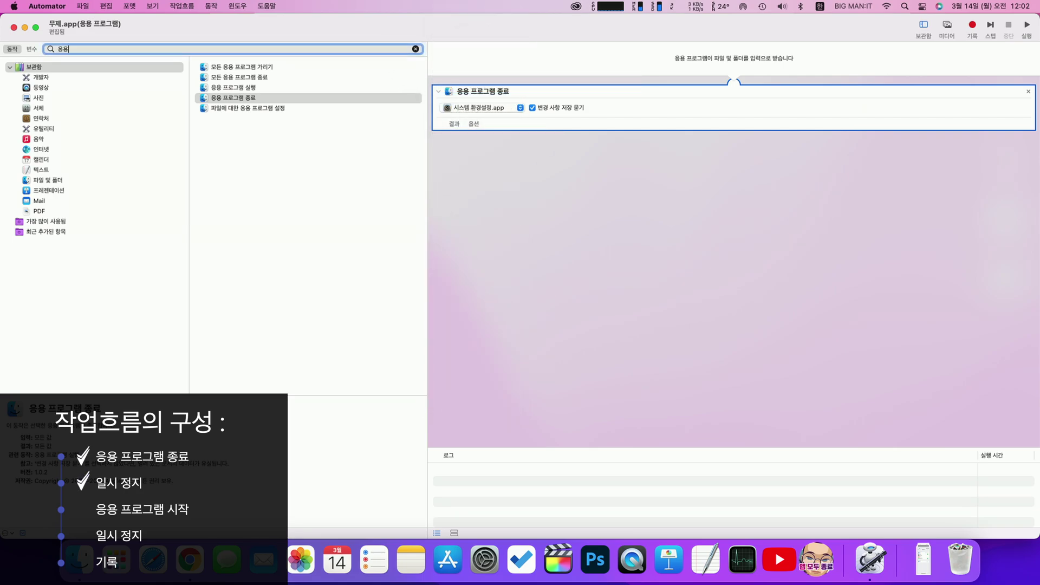
{"action": "key", "text": "BackSpace"}
{"action": "key", "text": "BackSpace"}
{"action": "type", "text": "일시"}
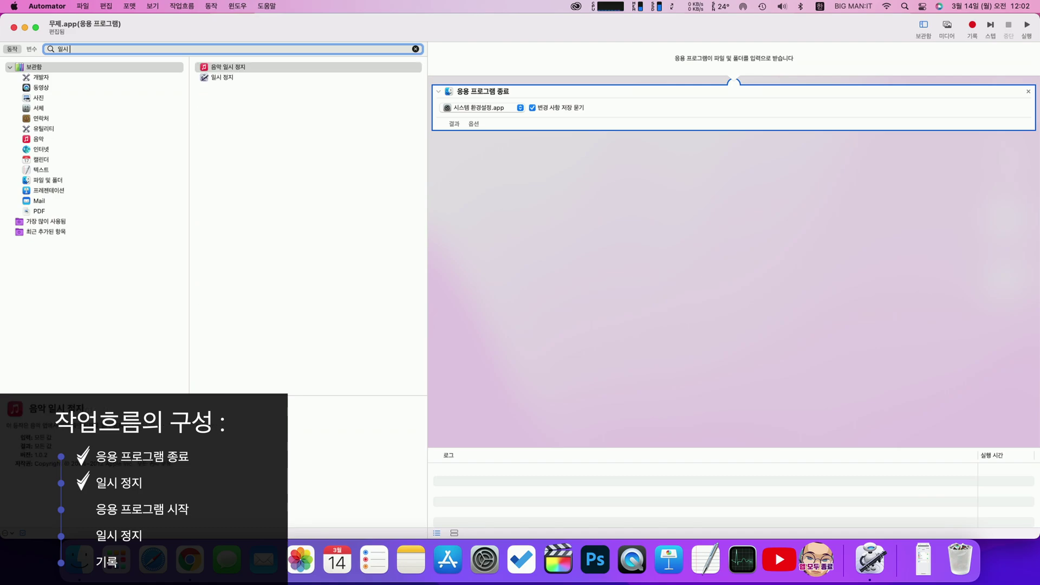
{"action": "left_click", "coordinate": [371, 77]}
{"action": "left_click_drag", "start_coordinate": [372, 77], "coordinate": [554, 176]}
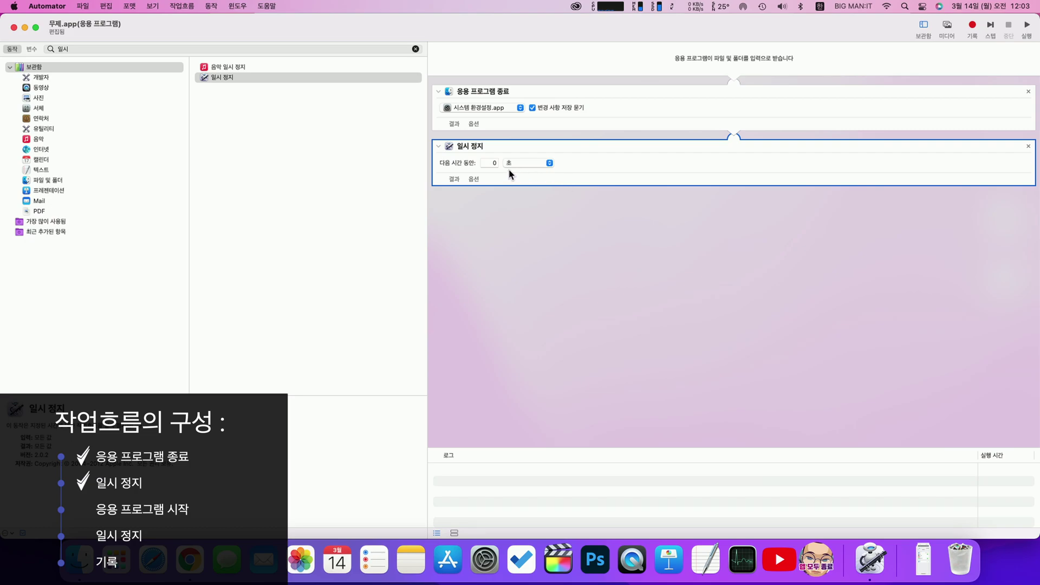
{"action": "left_click", "coordinate": [493, 164]}
{"action": "type", "text": "1"}
Add a 응용 프로그램 실행 action below the pause and set its application to 시스템 환경설정.app
{"action": "left_click", "coordinate": [415, 49]}
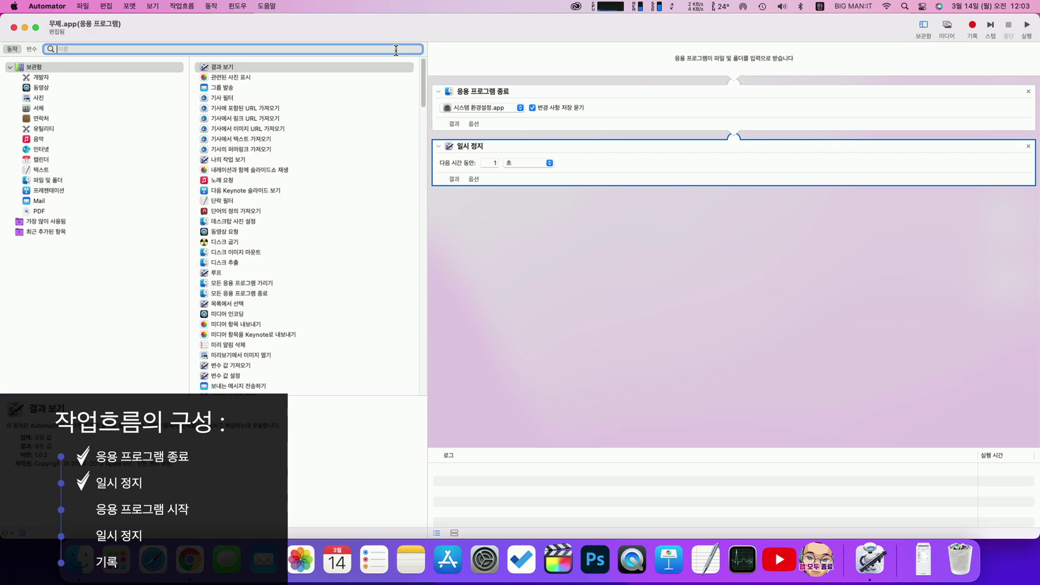
{"action": "type", "text": "응용"}
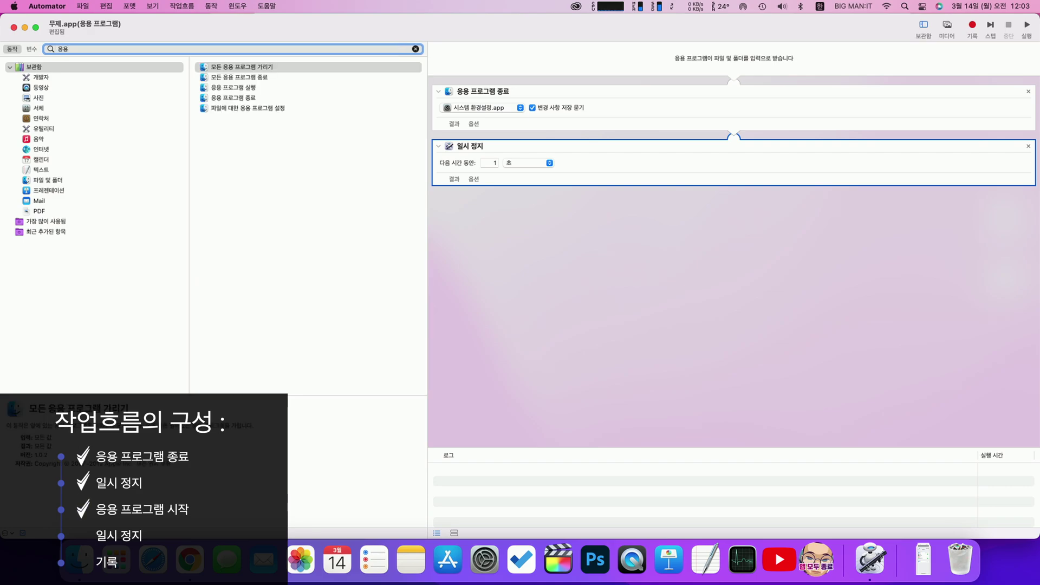
{"action": "left_click", "coordinate": [263, 88]}
{"action": "left_click_drag", "start_coordinate": [252, 89], "coordinate": [544, 251]}
{"action": "left_click", "coordinate": [506, 221]}
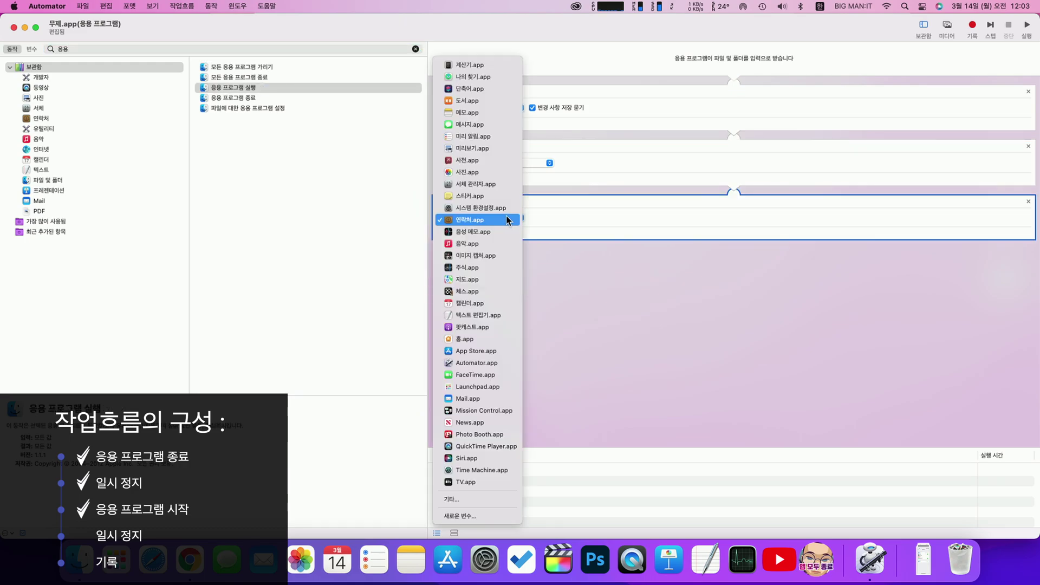
{"action": "left_click", "coordinate": [502, 206]}
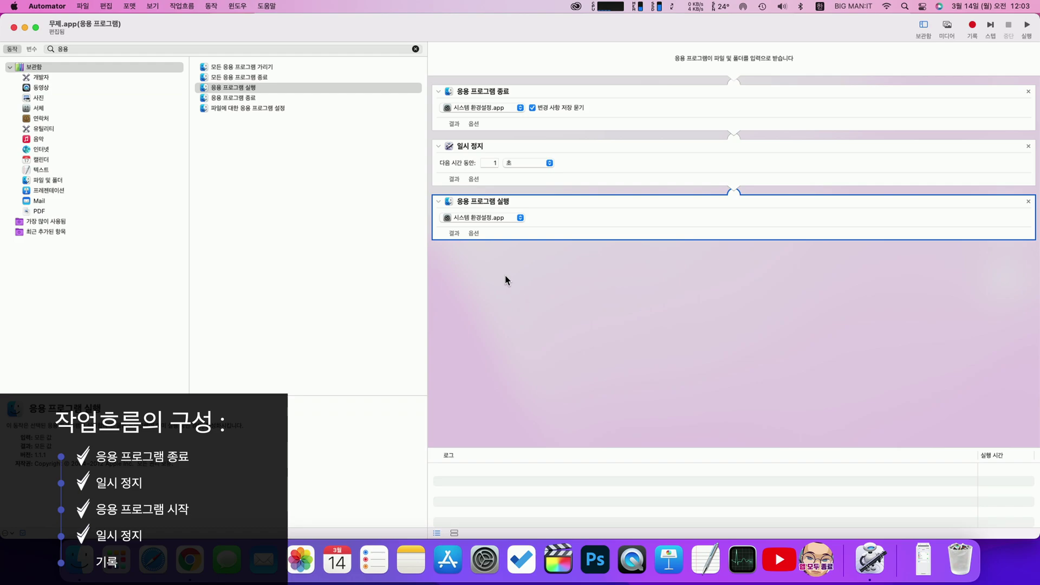
Add a second 일시 정지 action at the end of the workflow and set its duration to 5 seconds
{"action": "left_click", "coordinate": [285, 48]}
{"action": "key", "text": "BackSpace"}
{"action": "key", "text": "BackSpace"}
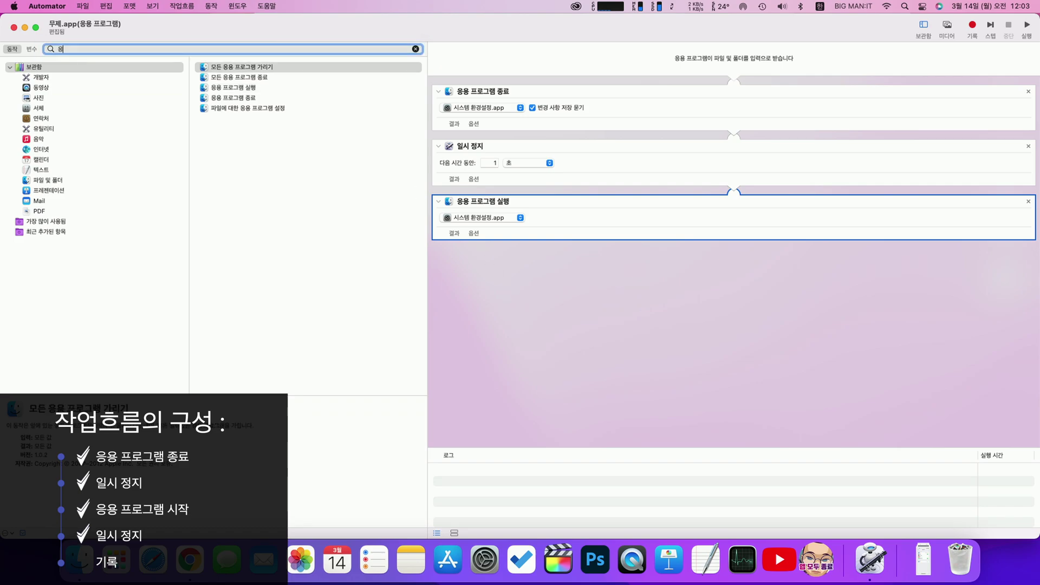
{"action": "type", "text": "일시"}
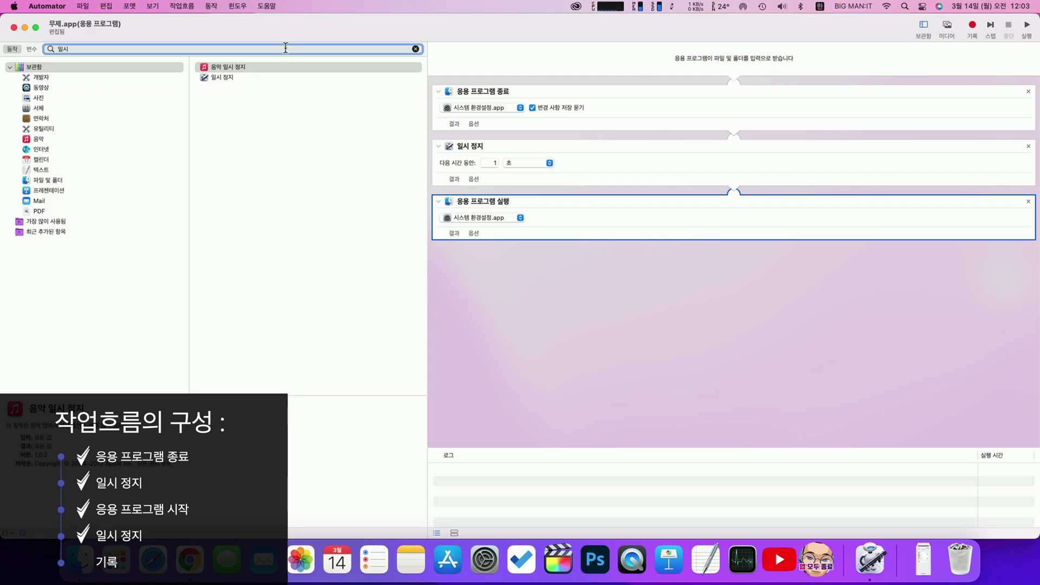
{"action": "left_click", "coordinate": [288, 77]}
{"action": "left_click_drag", "start_coordinate": [288, 80], "coordinate": [528, 292]}
{"action": "left_click", "coordinate": [498, 272]}
{"action": "type", "text": "5"}
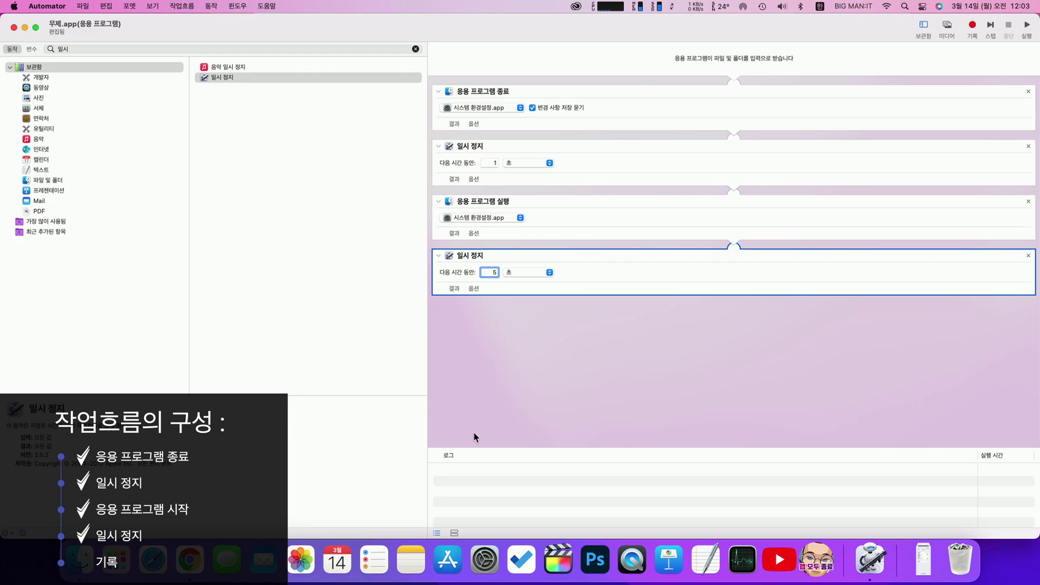
Open 시스템 환경설정, switch back to Automator and try to start recording user actions
{"action": "left_click", "coordinate": [481, 563]}
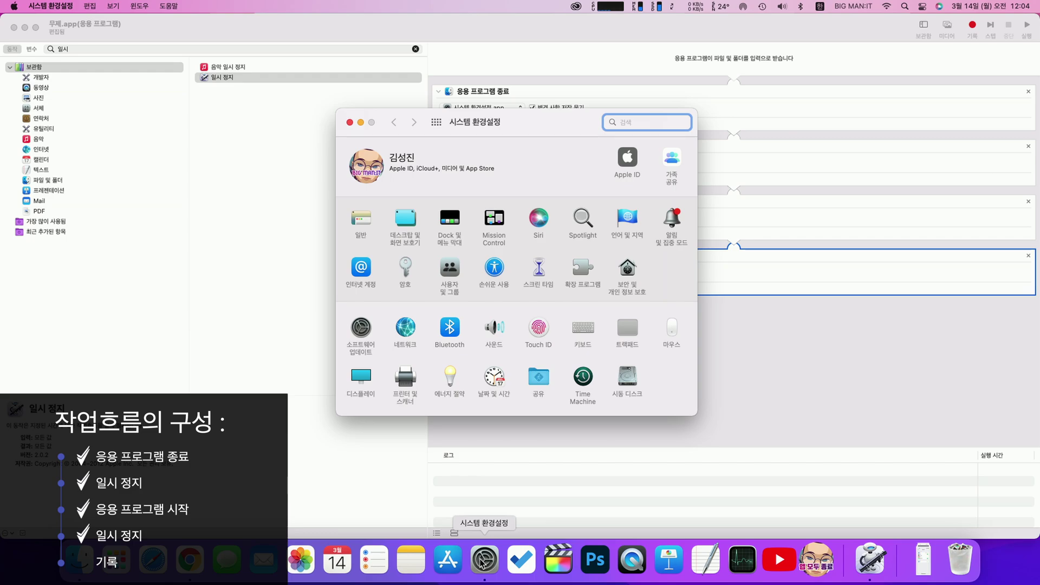
{"action": "left_click", "coordinate": [958, 64]}
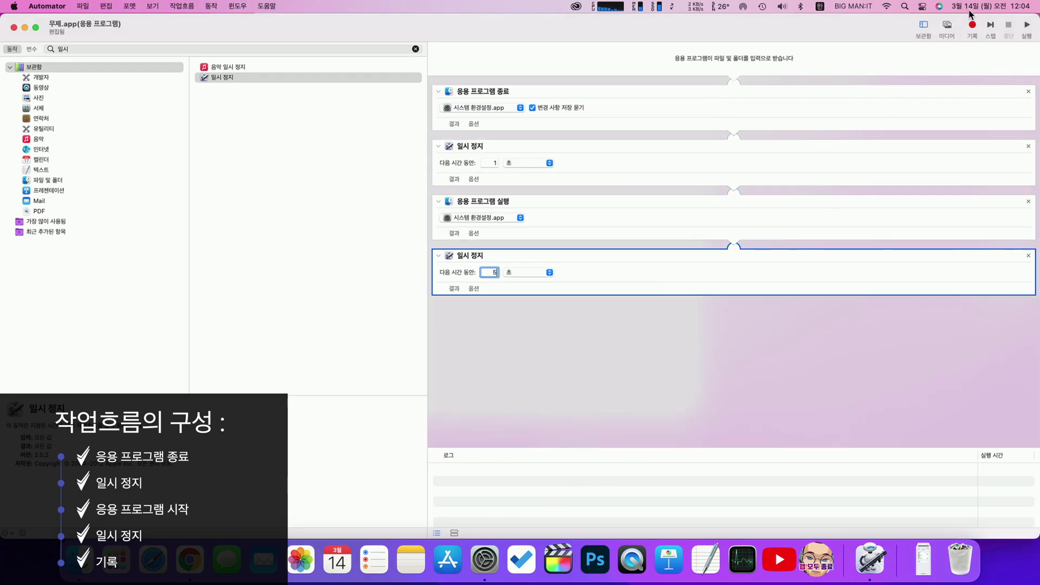
{"action": "left_click", "coordinate": [970, 26]}
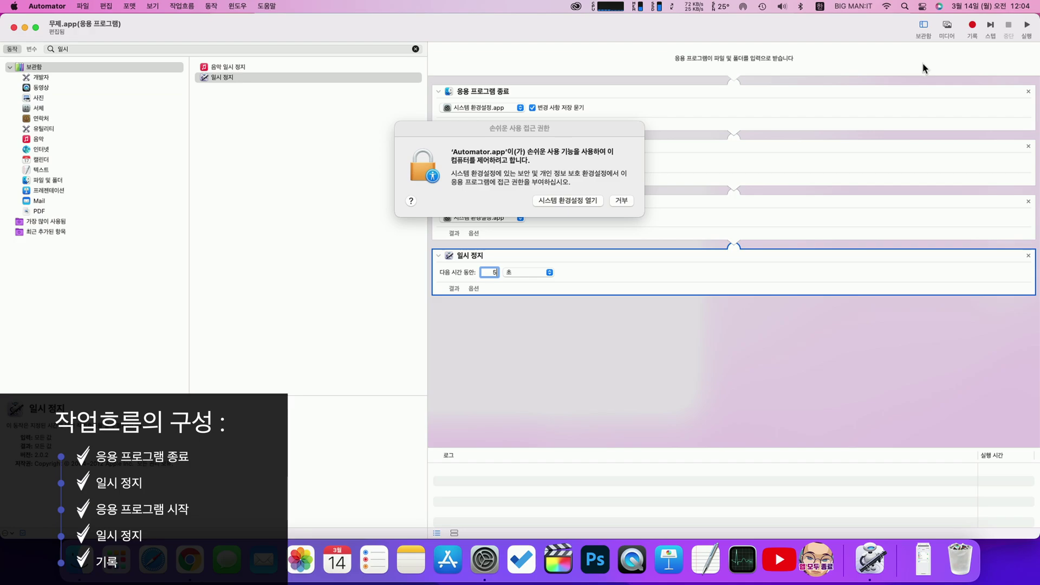
Unlock the 손쉬운 사용 privacy settings with the account password and allow Automator.app to control the computer
{"action": "left_click", "coordinate": [571, 200]}
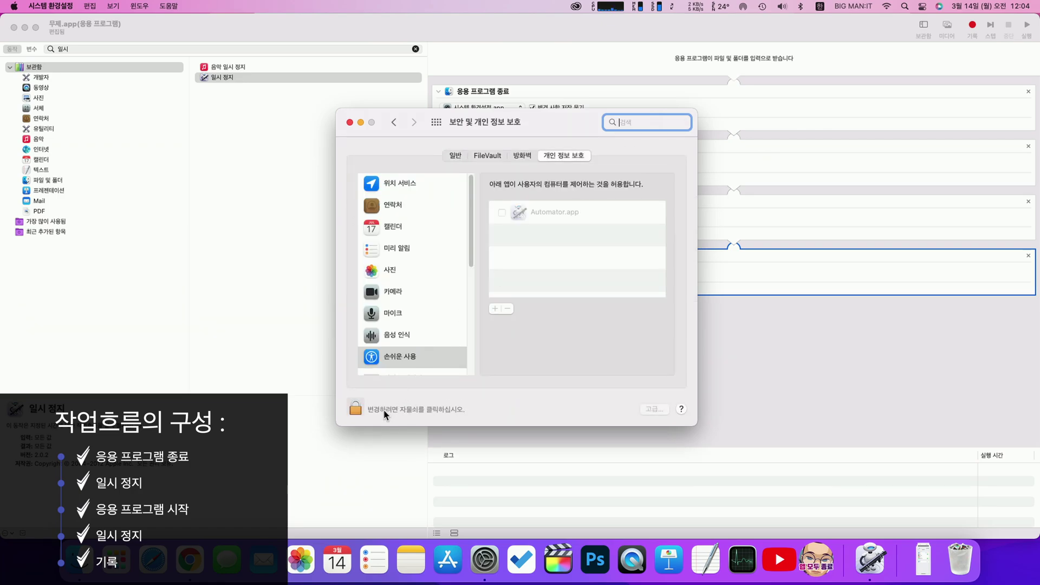
{"action": "left_click", "coordinate": [354, 409]}
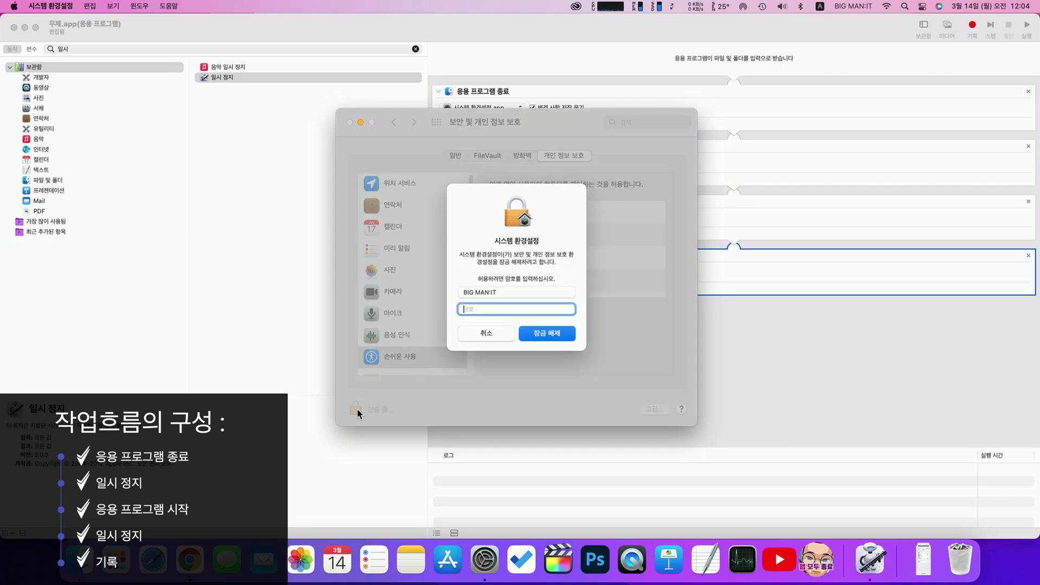
{"action": "type", "text": "••••••"}
{"action": "key", "text": "Return"}
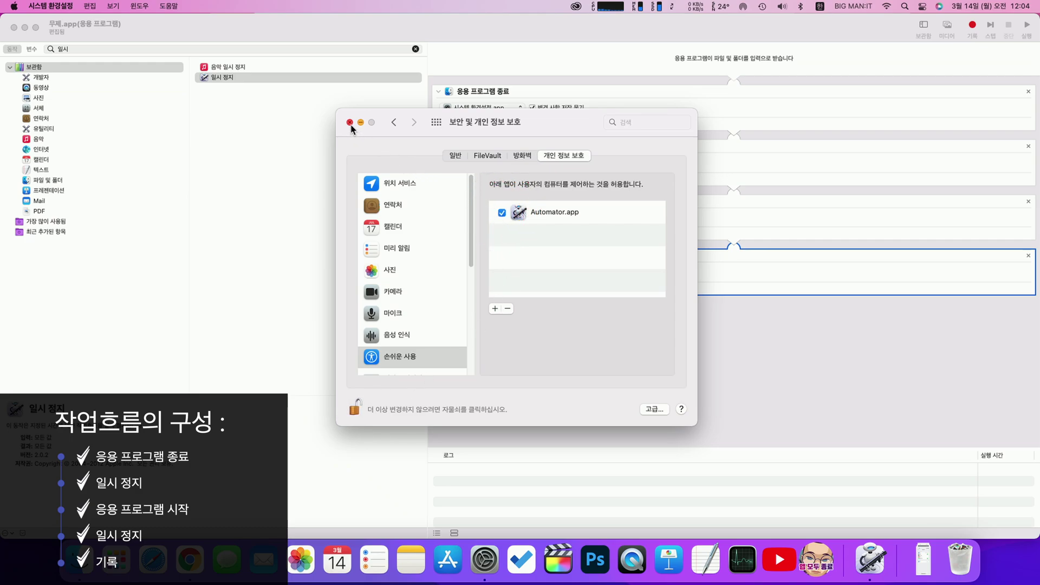
From the 시스템 환경설정 overview, record opening 디스플레이 and adding the iPad mini as a display, ending with the recording stopped
{"action": "left_click", "coordinate": [436, 122]}
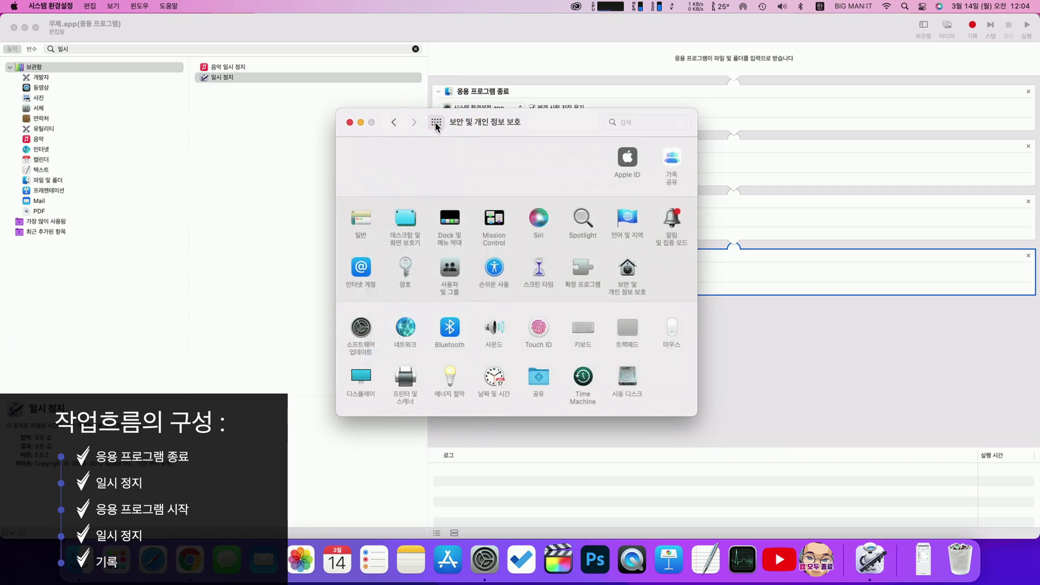
{"action": "left_click", "coordinate": [972, 39]}
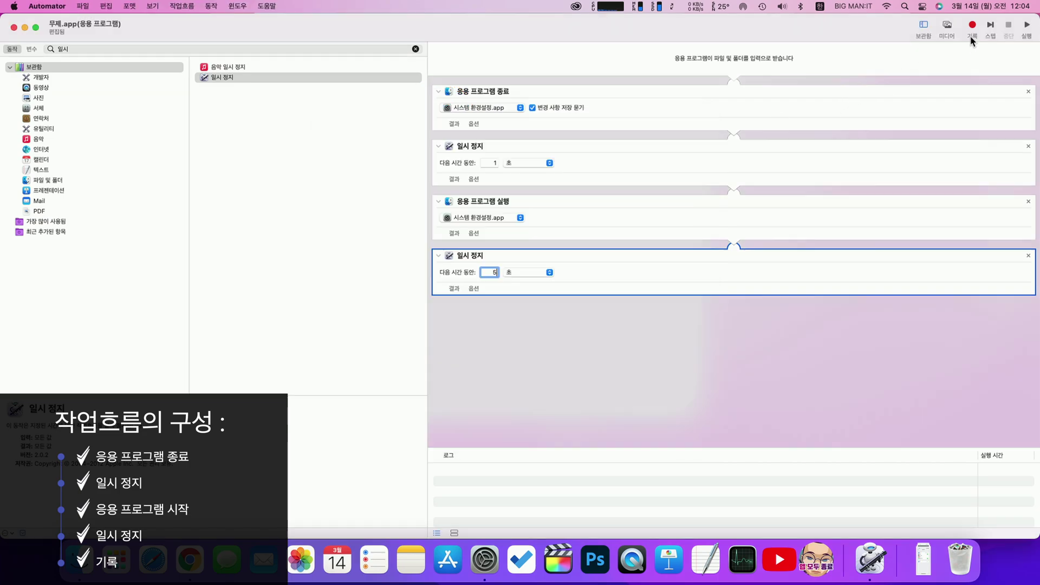
{"action": "left_click", "coordinate": [972, 25]}
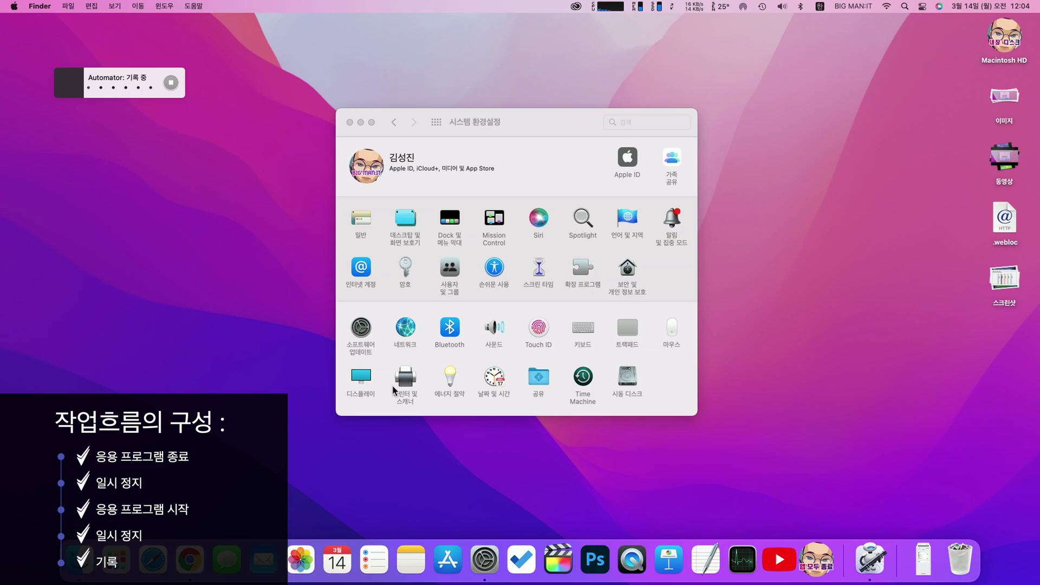
{"action": "left_click", "coordinate": [361, 379]}
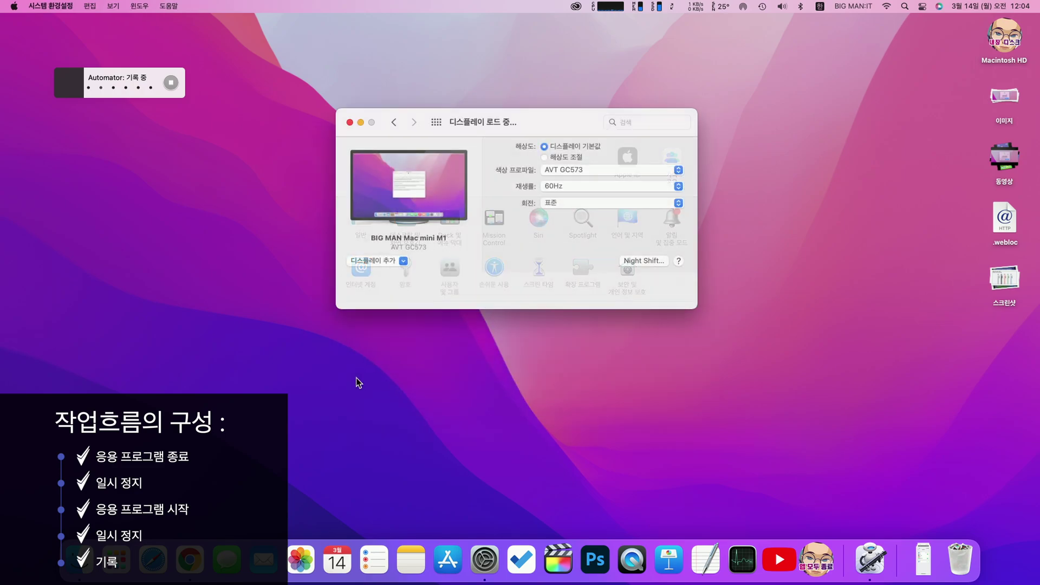
{"action": "left_click", "coordinate": [385, 272]}
{"action": "left_click", "coordinate": [383, 310]}
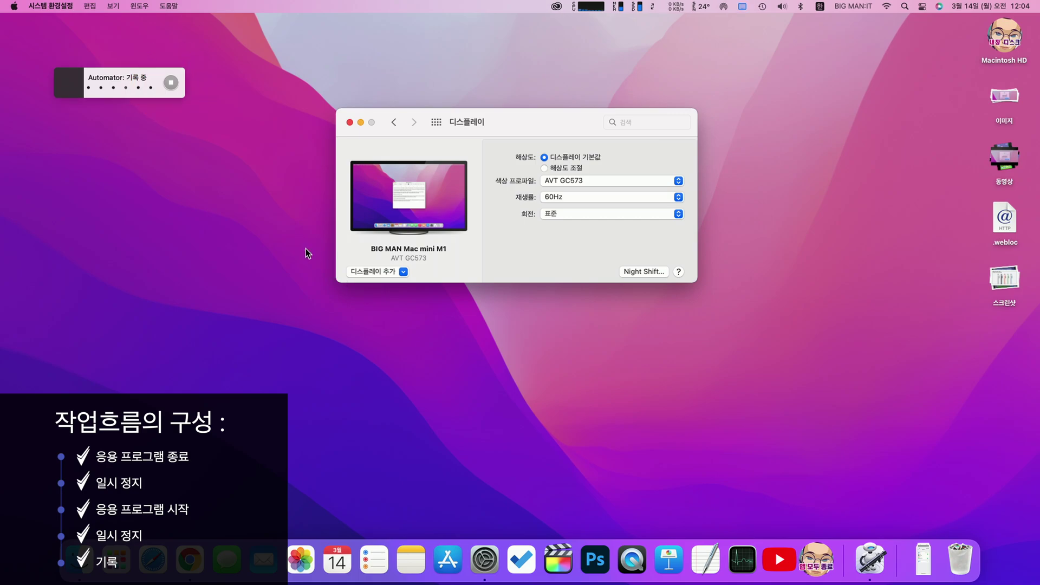
{"action": "left_click", "coordinate": [170, 83]}
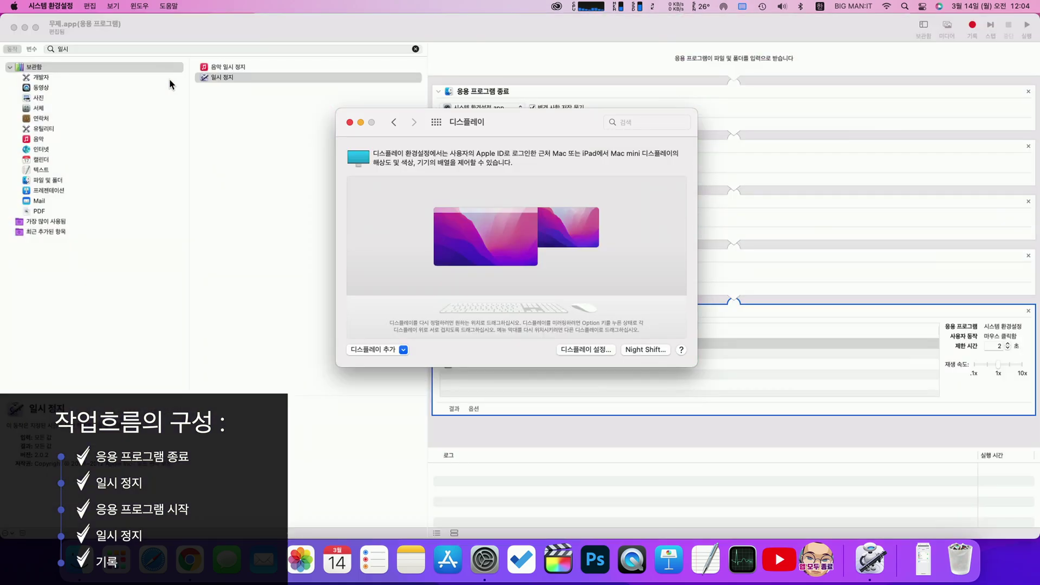
Disconnect the iPad mini from the 디스플레이 arrangement and close 시스템 환경설정
{"action": "right_click", "coordinate": [591, 224]}
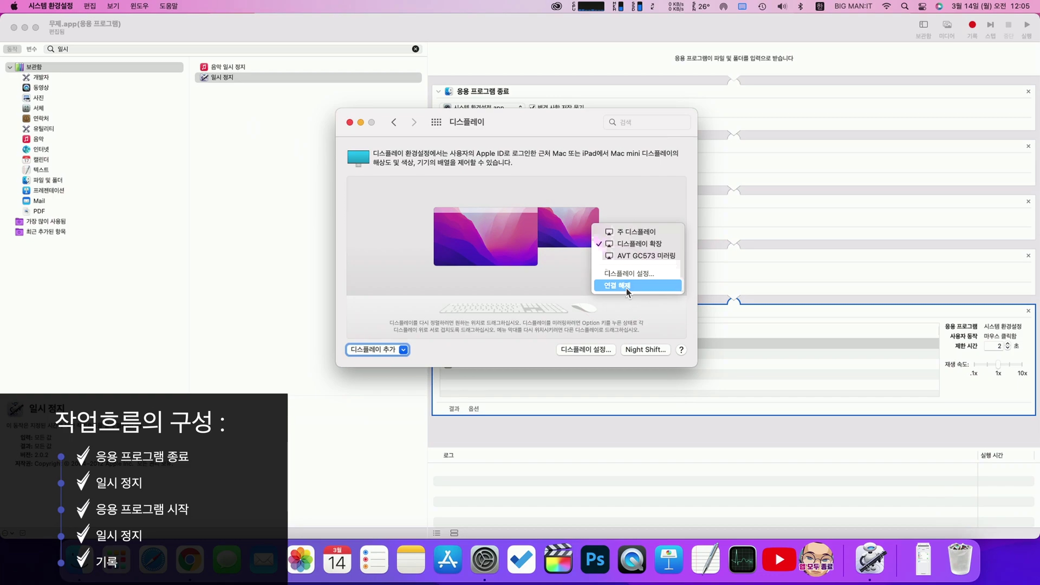
{"action": "left_click", "coordinate": [627, 292]}
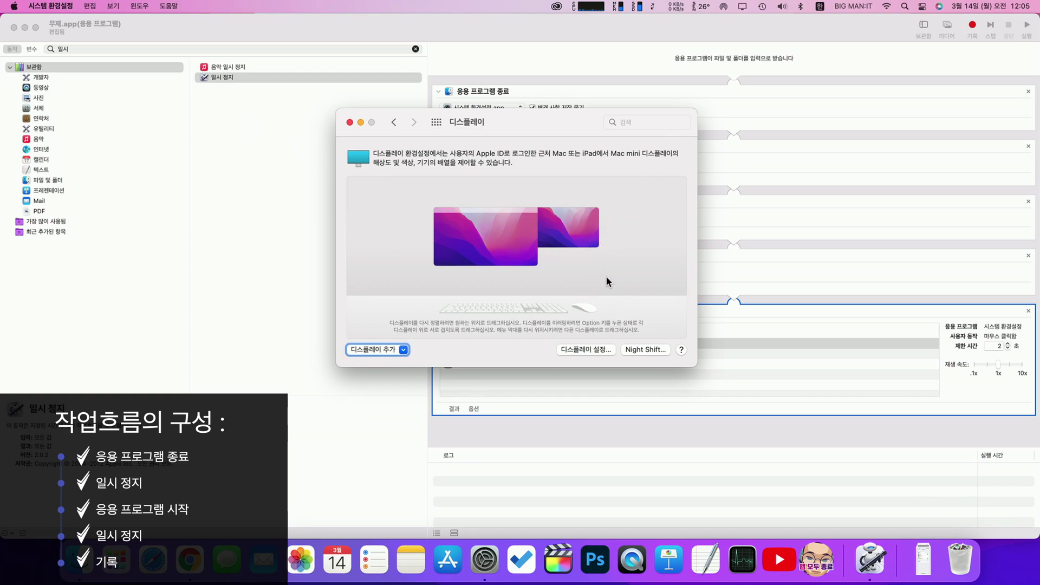
{"action": "left_click", "coordinate": [350, 122]}
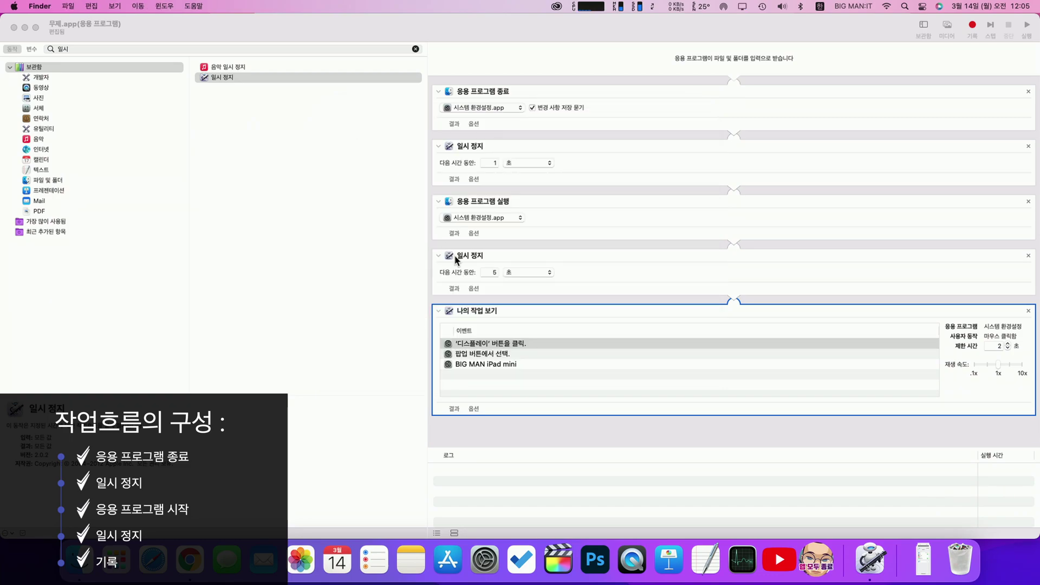
Return to Automator, run the whole workflow as a test without input, and quit 시스템 환경설정 once it has finished
{"action": "left_click", "coordinate": [539, 364]}
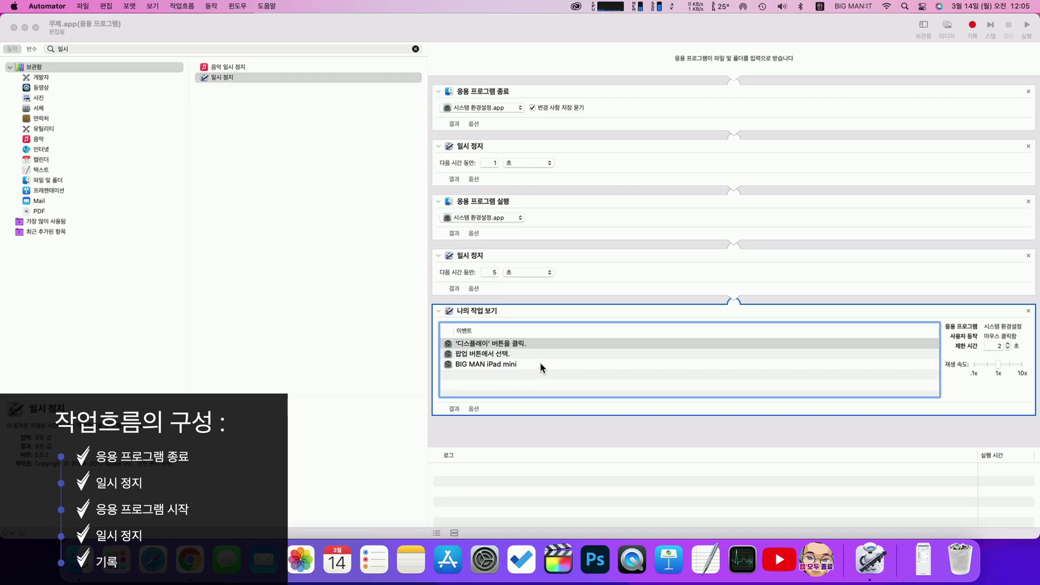
{"action": "left_click", "coordinate": [539, 364]}
{"action": "left_click", "coordinate": [542, 353]}
{"action": "left_click", "coordinate": [544, 343]}
{"action": "left_click", "coordinate": [1033, 57]}
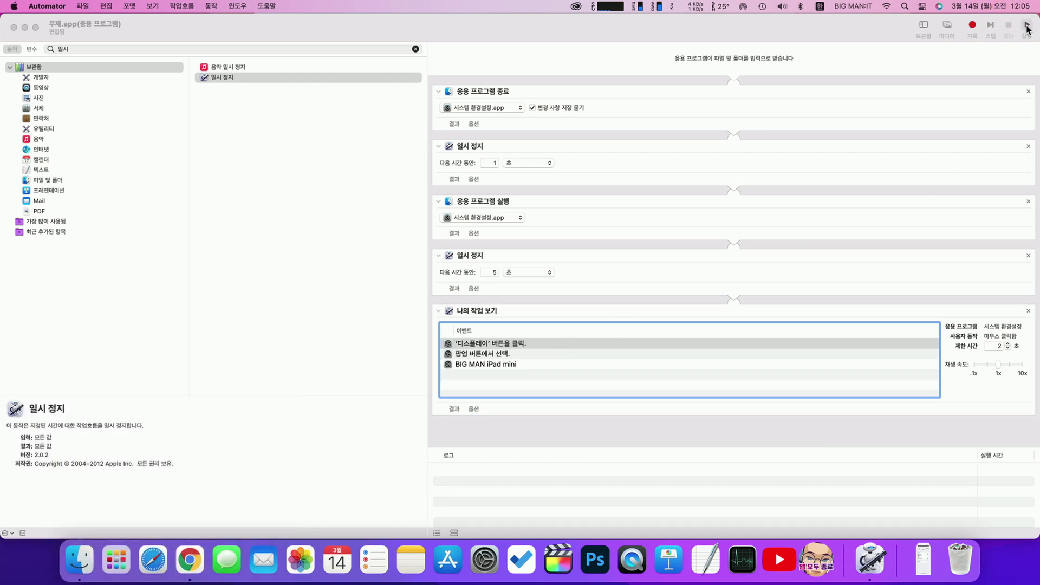
{"action": "left_click", "coordinate": [1026, 25]}
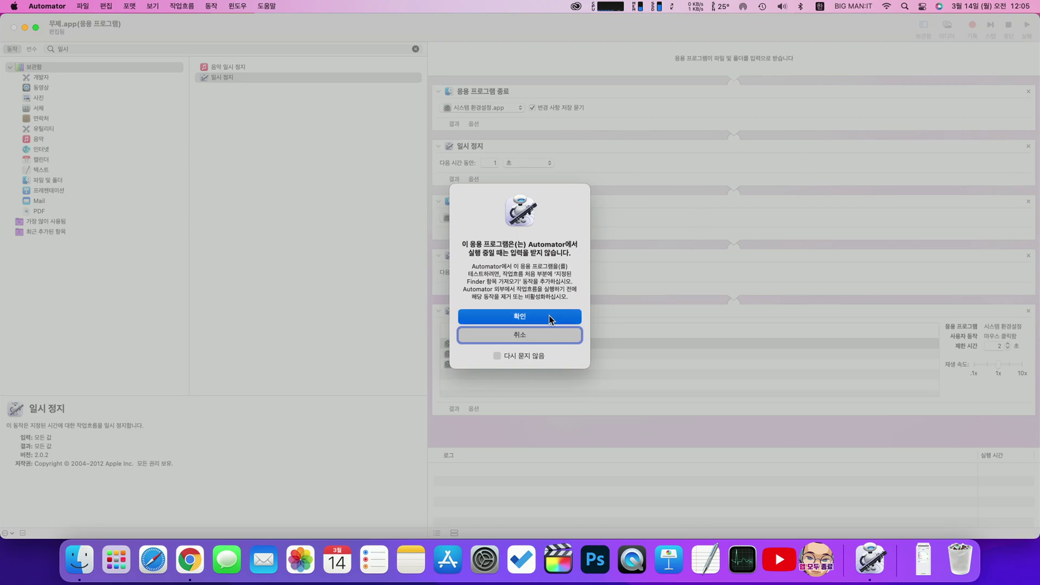
{"action": "left_click", "coordinate": [550, 318]}
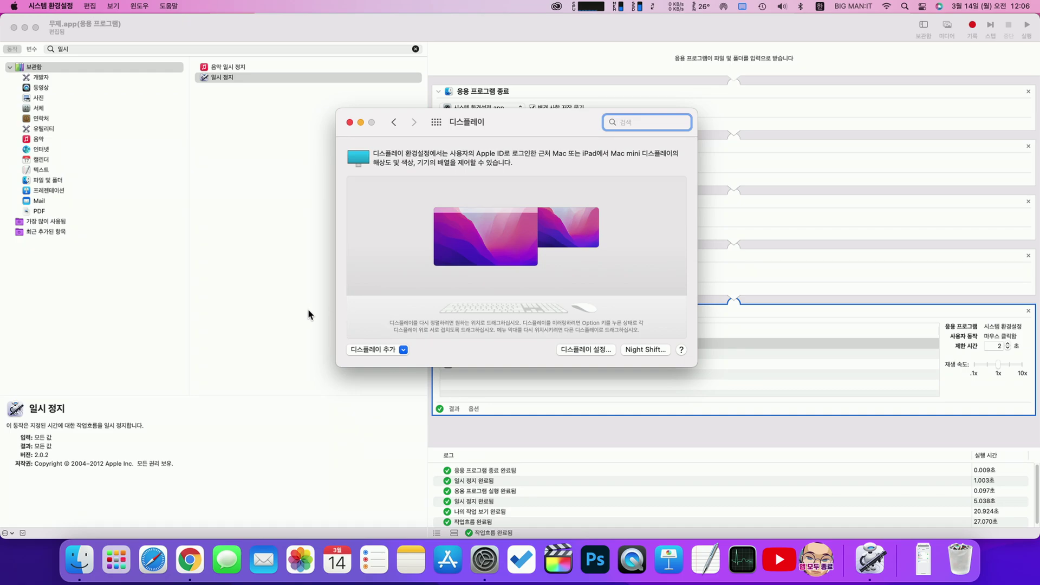
{"action": "key", "text": "cmd+q"}
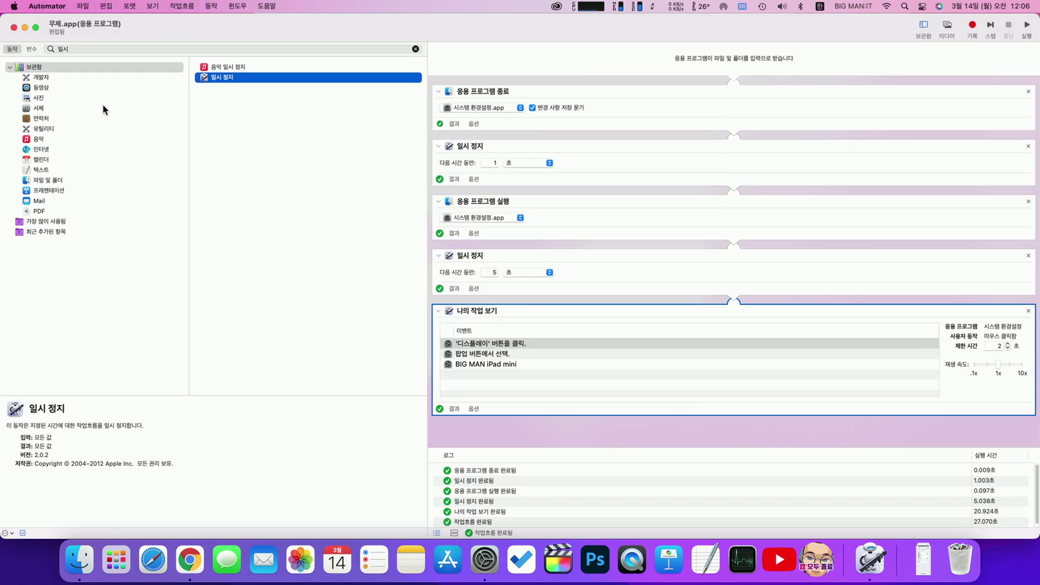
Save the workflow as an 응용 프로그램 named Macmini_Sidecar in the Automator iCloud folder
{"action": "left_click", "coordinate": [81, 6]}
{"action": "left_click", "coordinate": [93, 62]}
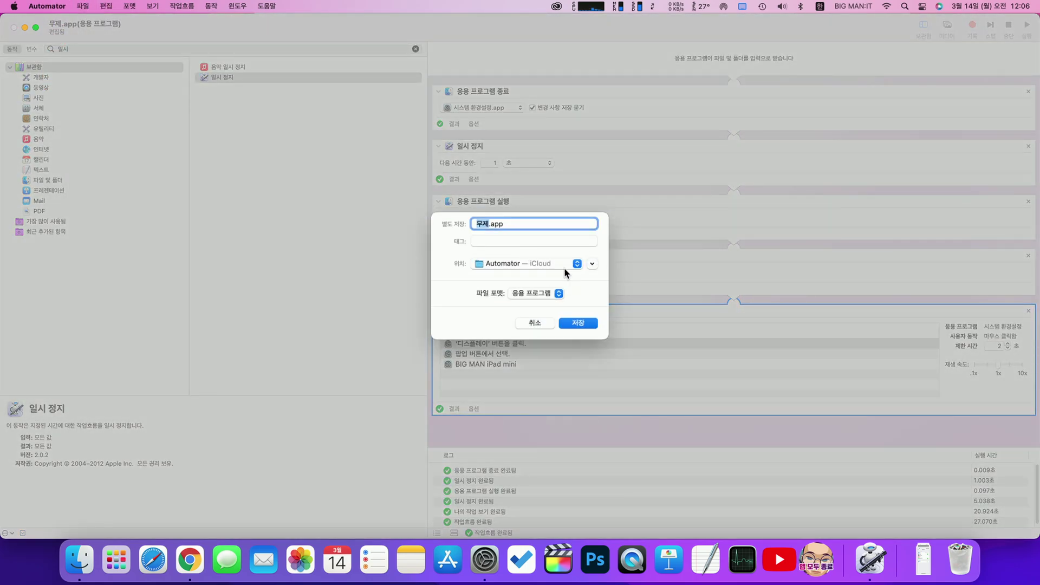
{"action": "left_click", "coordinate": [591, 264]}
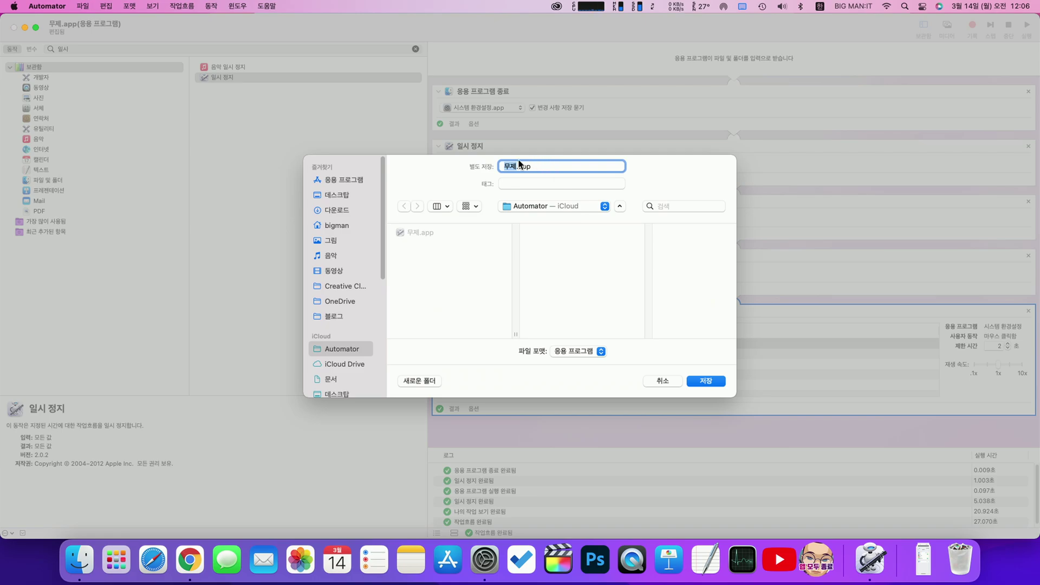
{"action": "type", "text": "ㅡ"}
{"action": "key", "text": "BackSpace"}
{"action": "key", "text": "Caps_Lock"}
{"action": "type", "text": "Macmini_Sidecar"}
{"action": "left_click", "coordinate": [713, 381]}
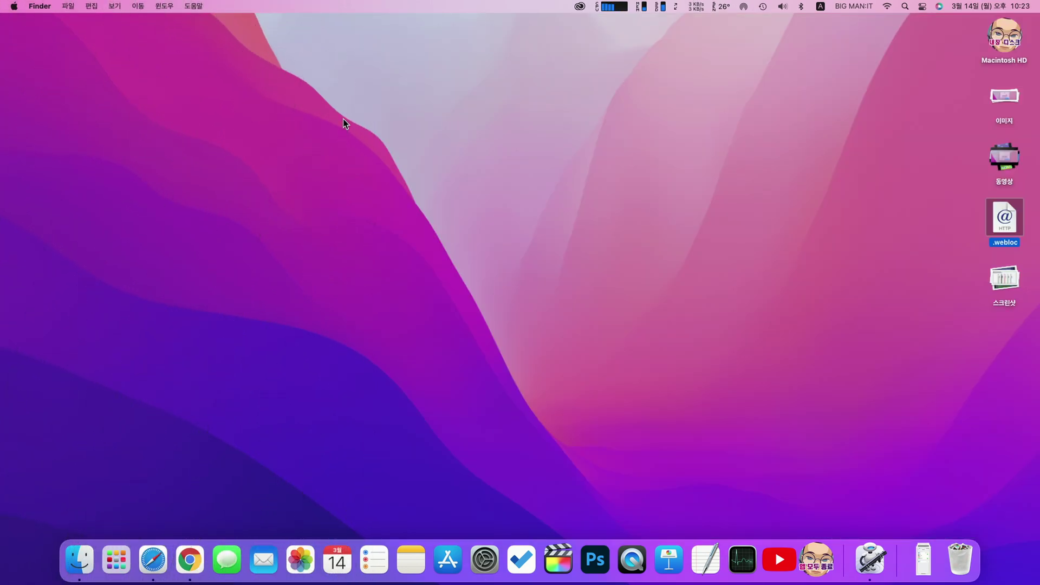
Open the 손쉬운 사용 privacy settings under 보안 및 개인 정보 보호 and unlock them with the account password
{"action": "left_click", "coordinate": [485, 558]}
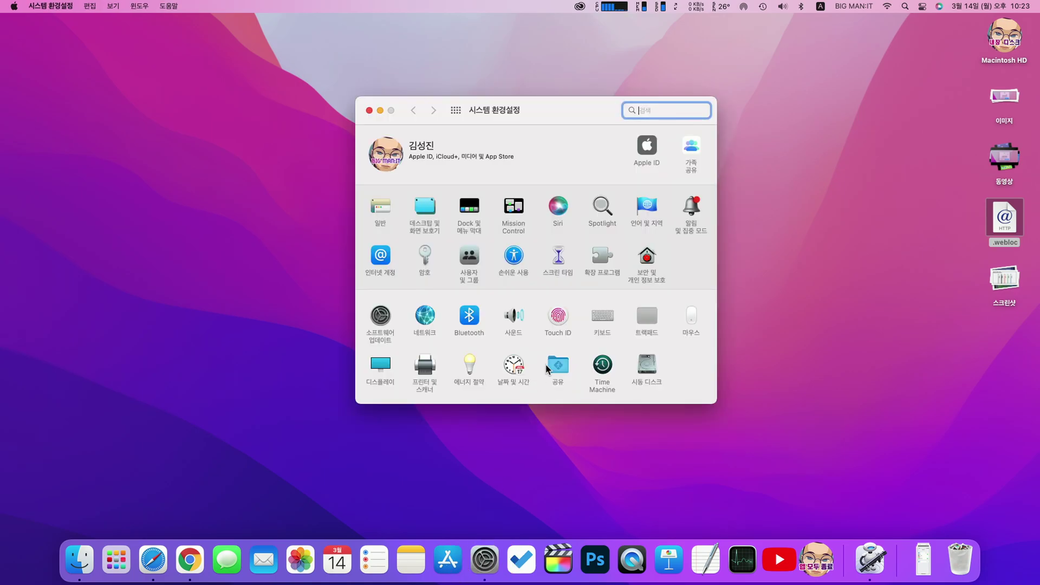
{"action": "left_click", "coordinate": [638, 256]}
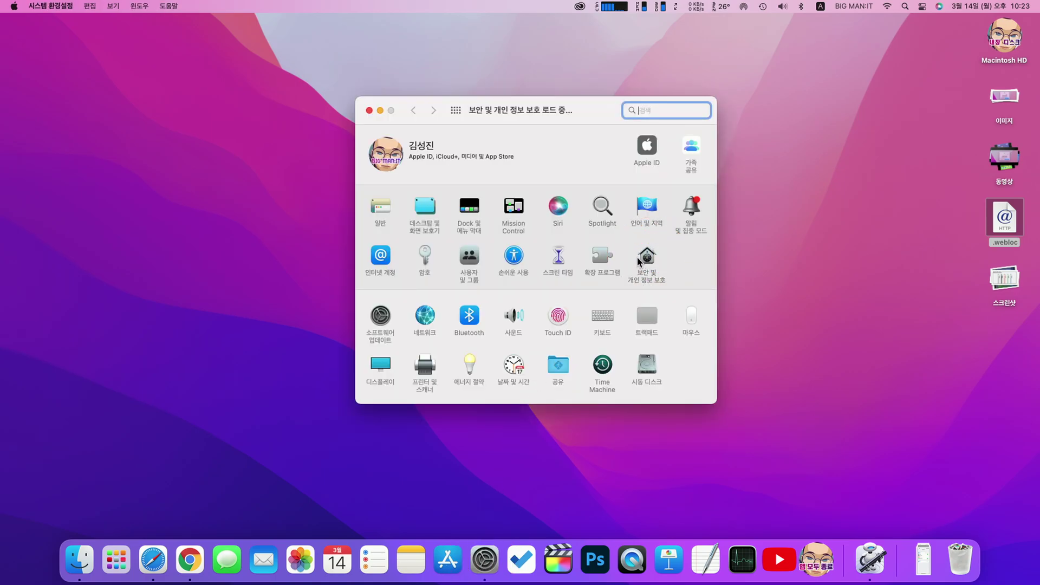
{"action": "left_click", "coordinate": [582, 144]}
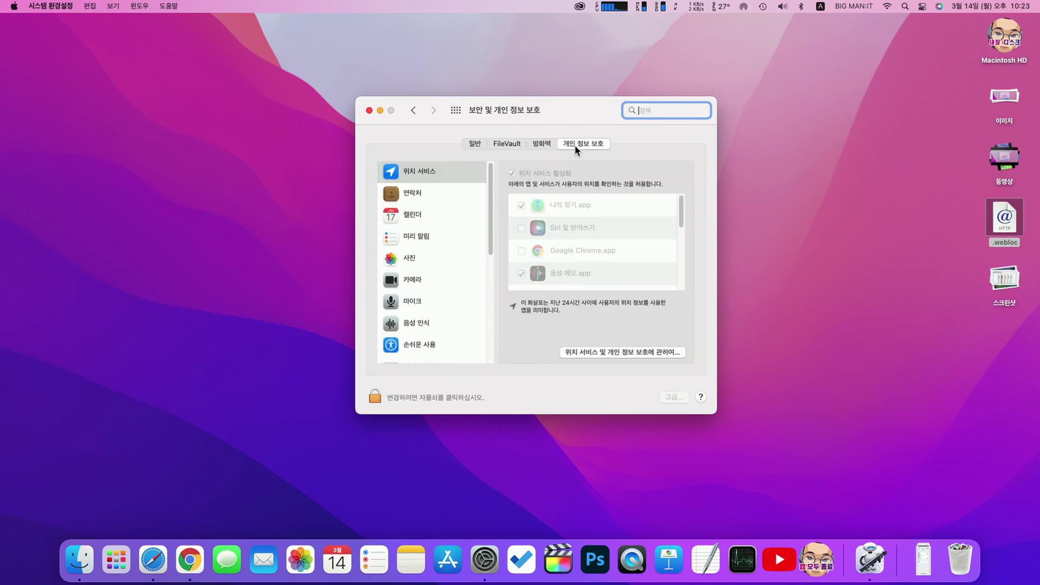
{"action": "left_click", "coordinate": [428, 346]}
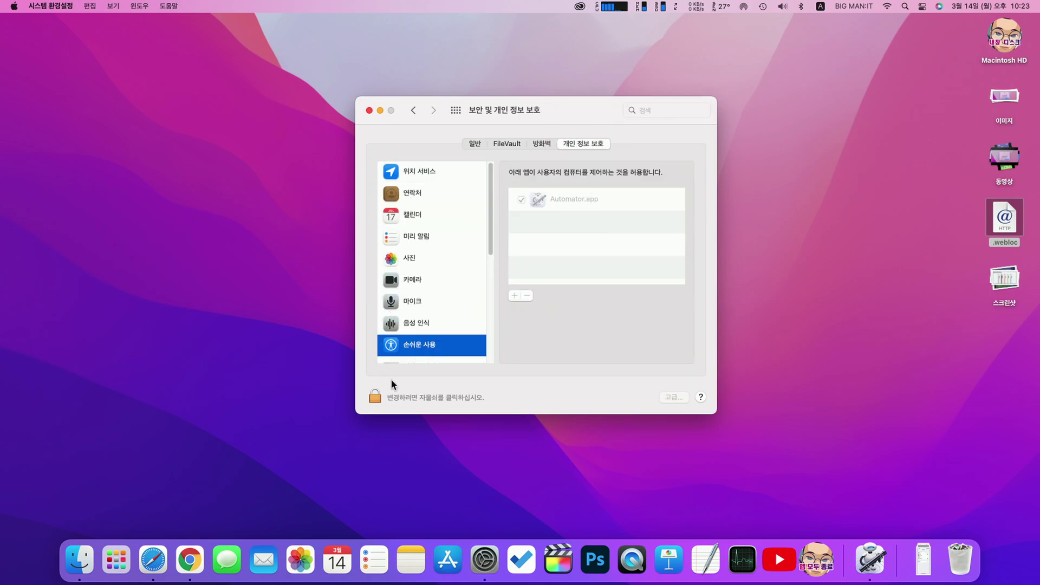
{"action": "left_click", "coordinate": [374, 398]}
{"action": "type", "text": "••••"}
{"action": "key", "text": "Return"}
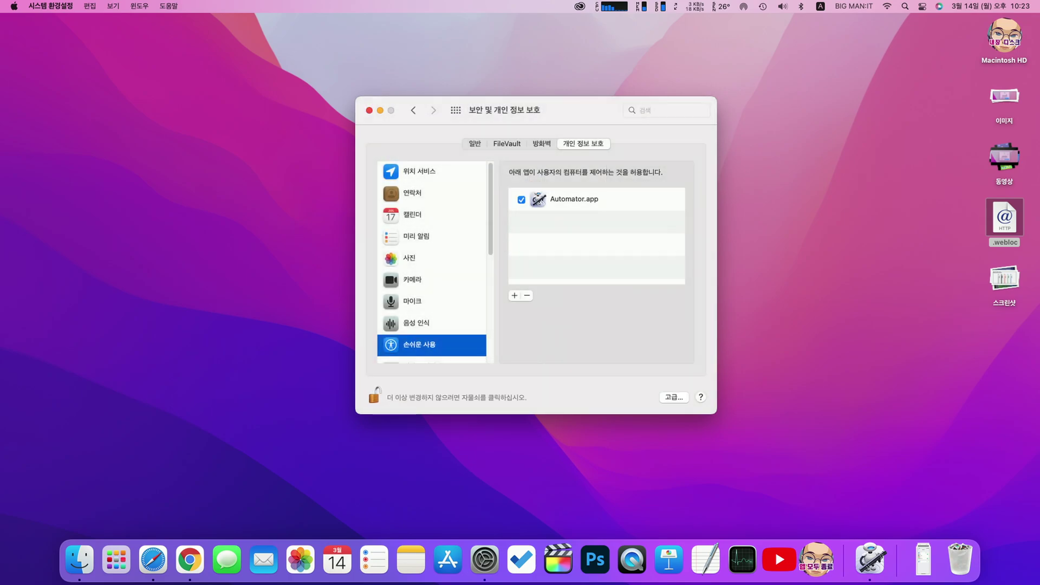
Add Macmini_Sidecar.app to the apps allowed to control the computer
{"action": "left_click", "coordinate": [515, 296]}
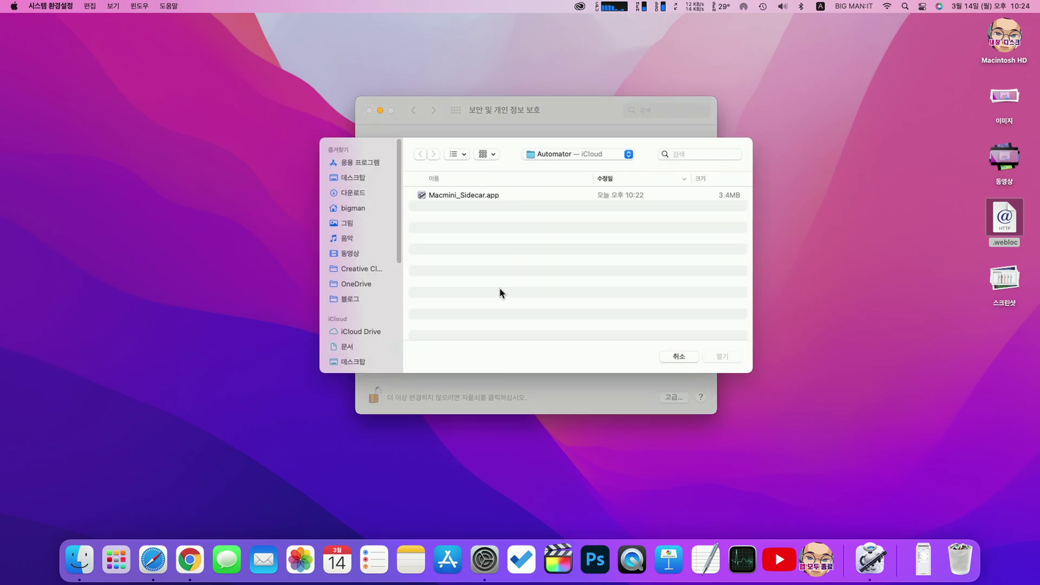
{"action": "left_click", "coordinate": [456, 196]}
{"action": "left_click", "coordinate": [727, 356]}
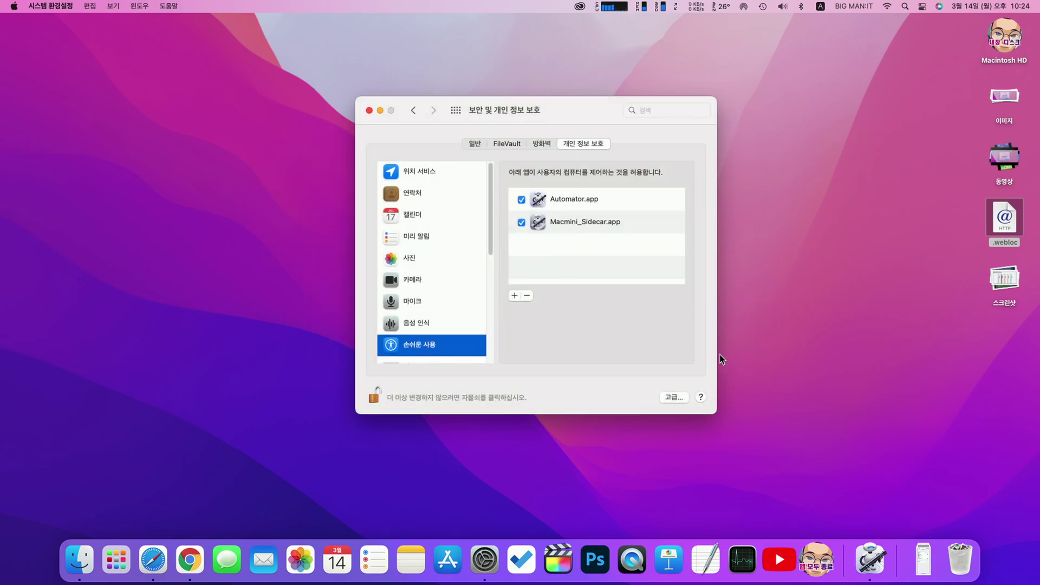
Turn off FileVault disk encryption for Macintosh HD
{"action": "left_click", "coordinate": [508, 144]}
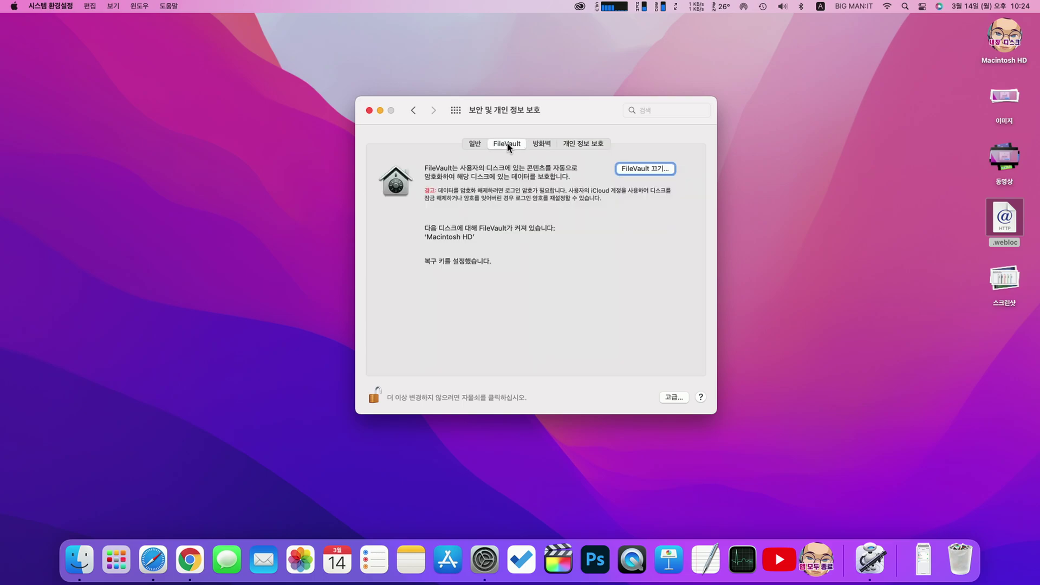
{"action": "left_click", "coordinate": [640, 172]}
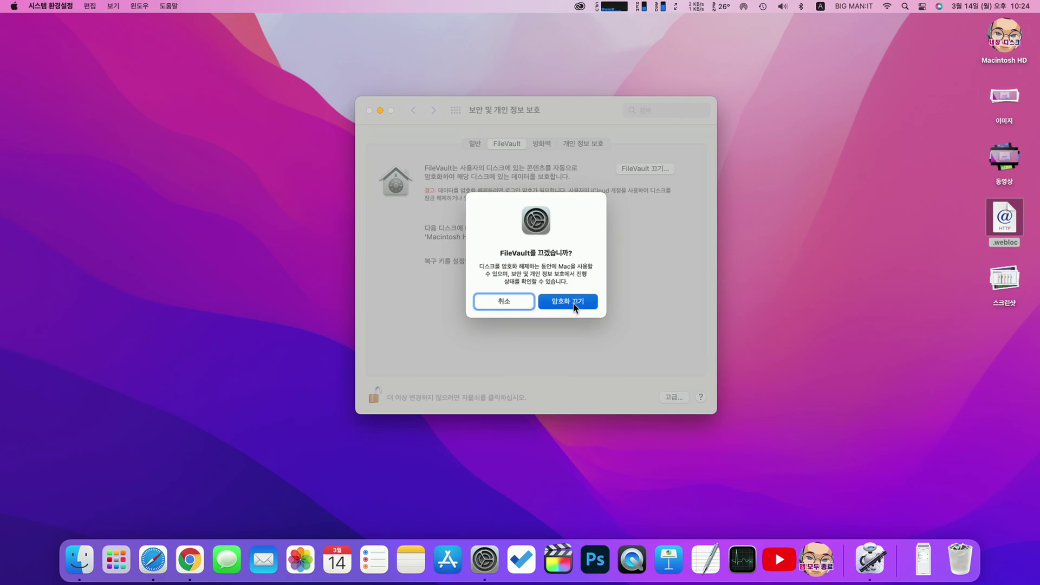
{"action": "left_click", "coordinate": [573, 305]}
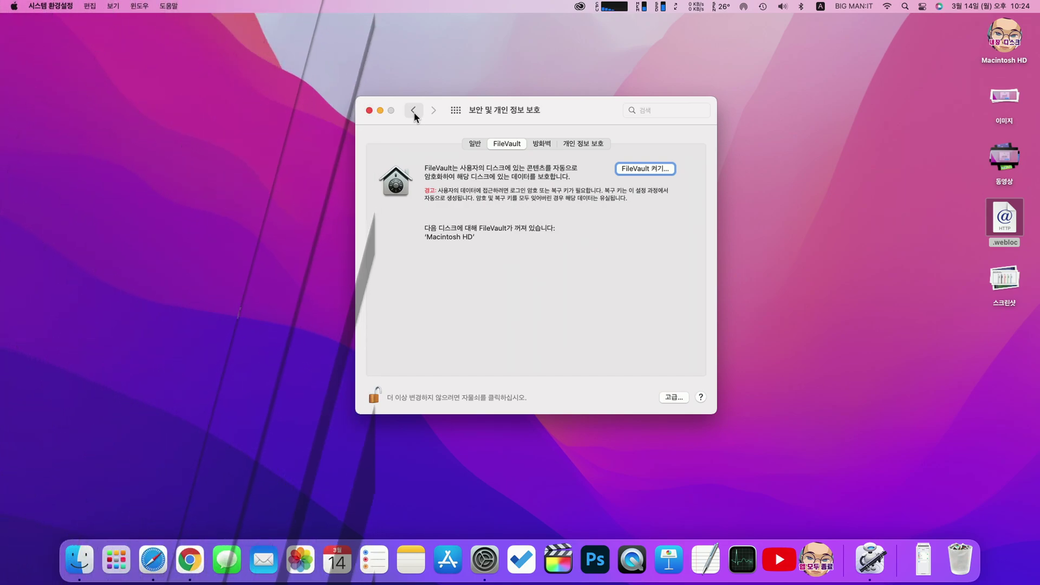
Go back to the preferences overview, open 사용자 및 그룹 and unlock it with the account password
{"action": "left_click", "coordinate": [413, 112]}
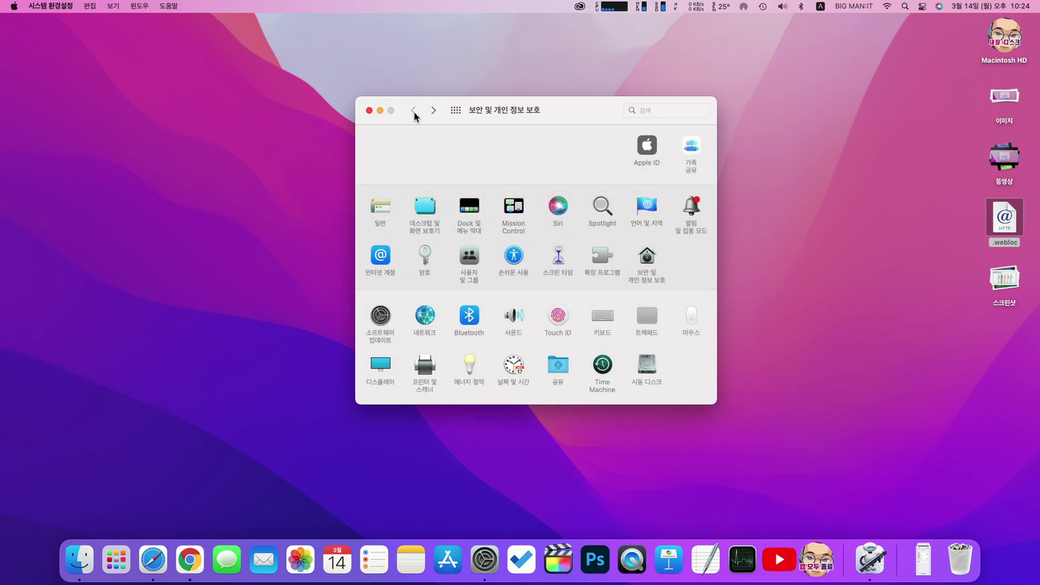
{"action": "left_click", "coordinate": [477, 258]}
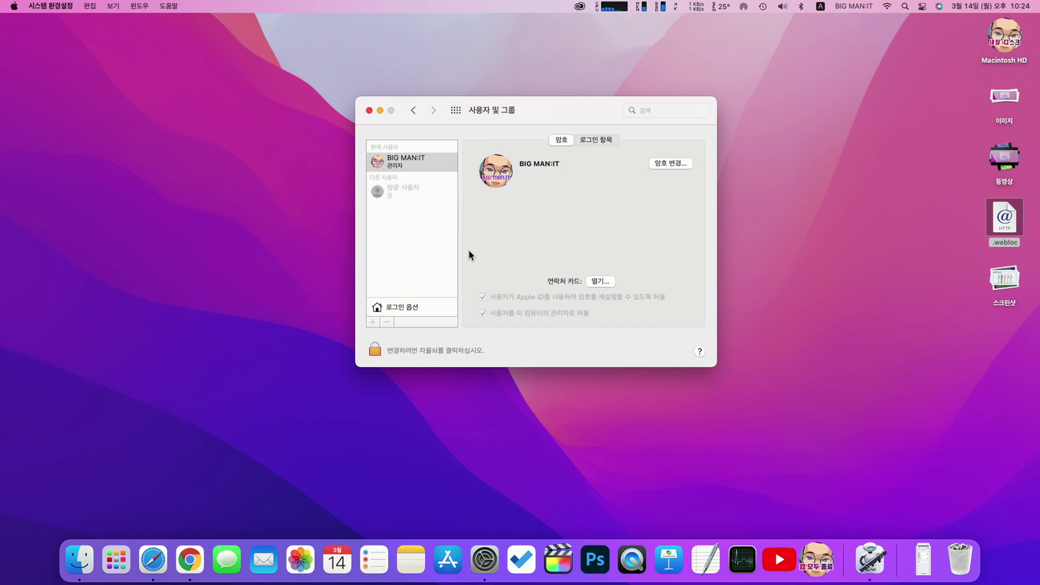
{"action": "left_click", "coordinate": [375, 350]}
{"action": "type", "text": "*****"}
{"action": "key", "text": "Return"}
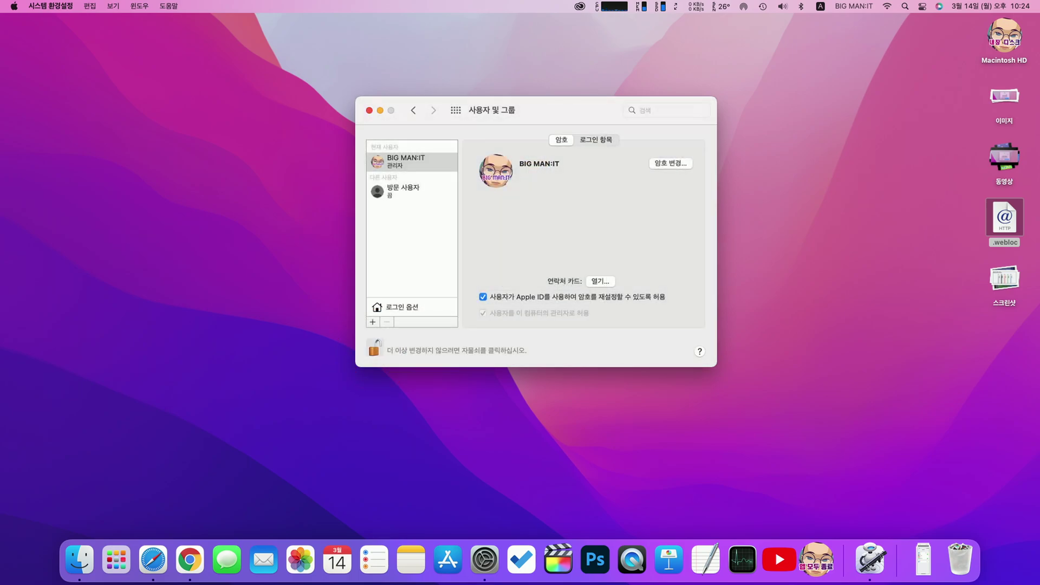
Add Macmini_Sidecar.app to the administrator account's 로그인 항목 so it runs automatically at login
{"action": "left_click", "coordinate": [395, 160]}
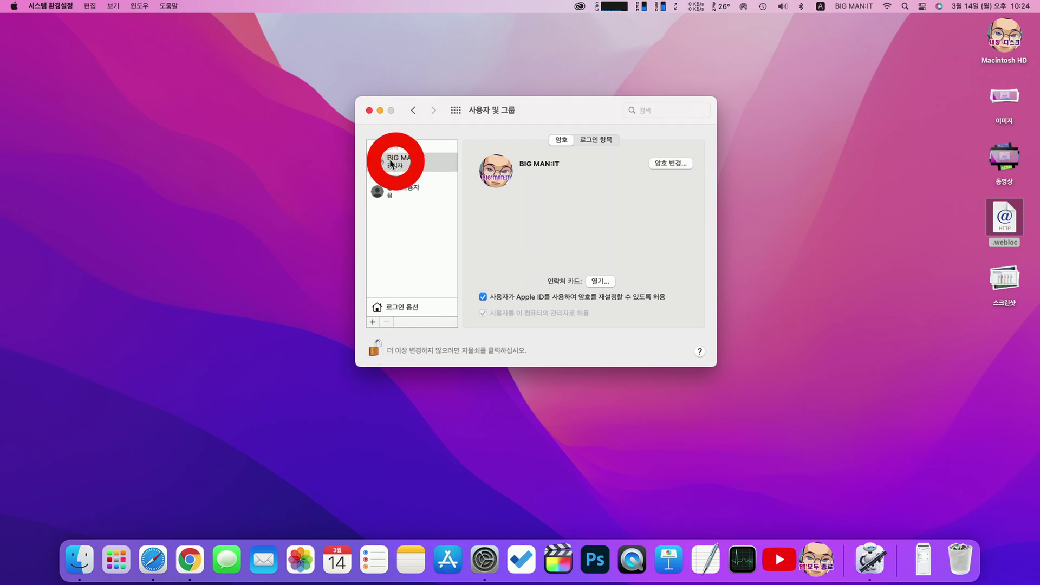
{"action": "left_click", "coordinate": [596, 140]}
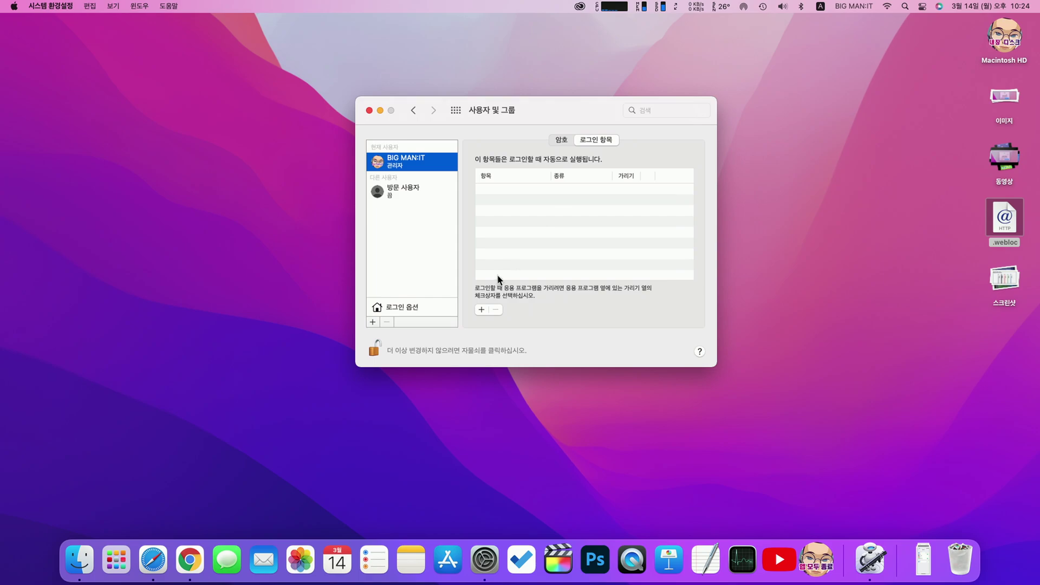
{"action": "left_click", "coordinate": [482, 310]}
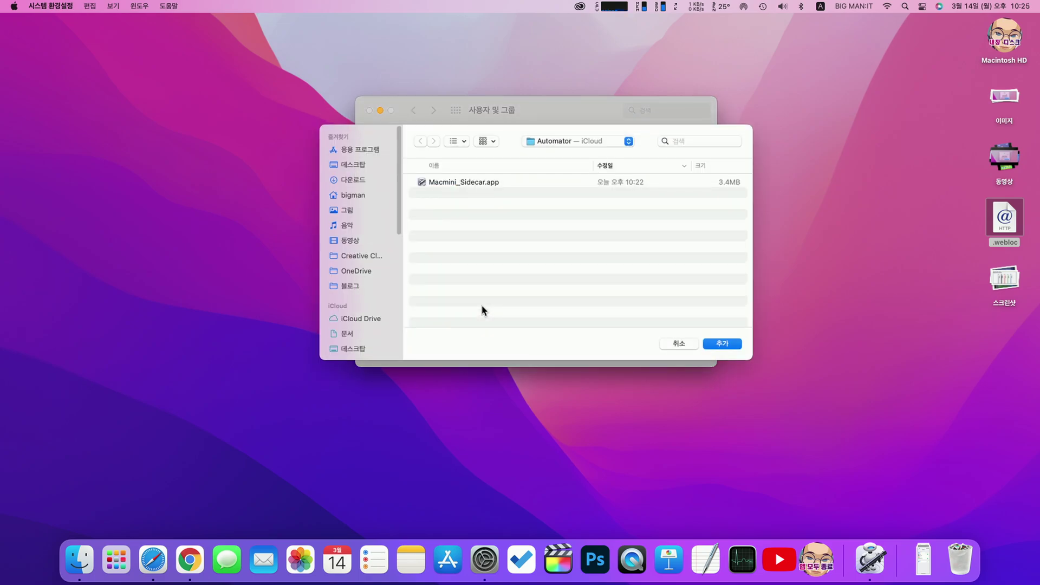
{"action": "left_click", "coordinate": [483, 183]}
{"action": "left_click", "coordinate": [721, 343]}
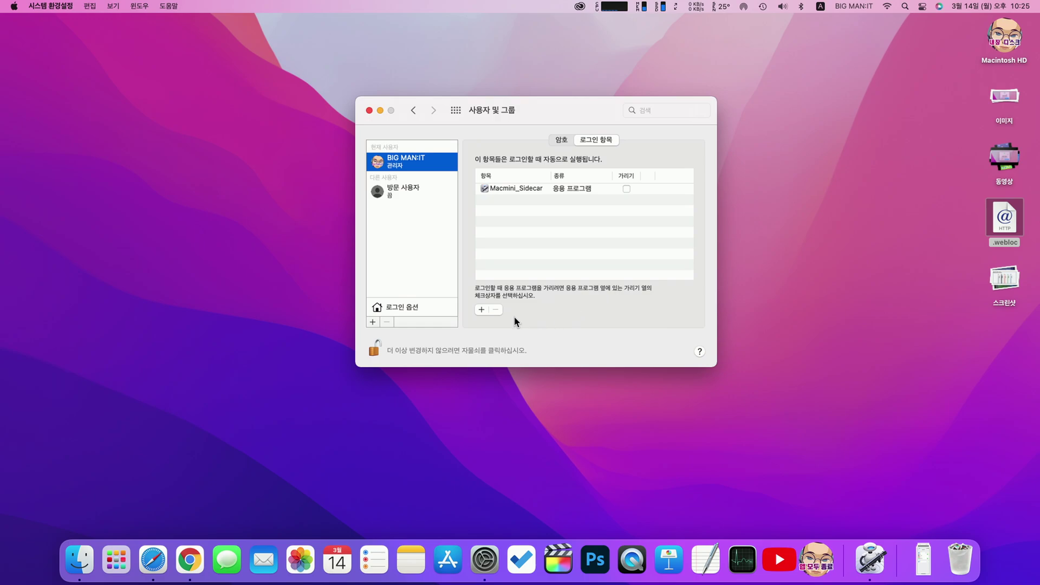
Set 자동 로그인 to the administrator account, enter its password, accept disabling Touch ID and close 시스템 환경설정
{"action": "left_click", "coordinate": [402, 308]}
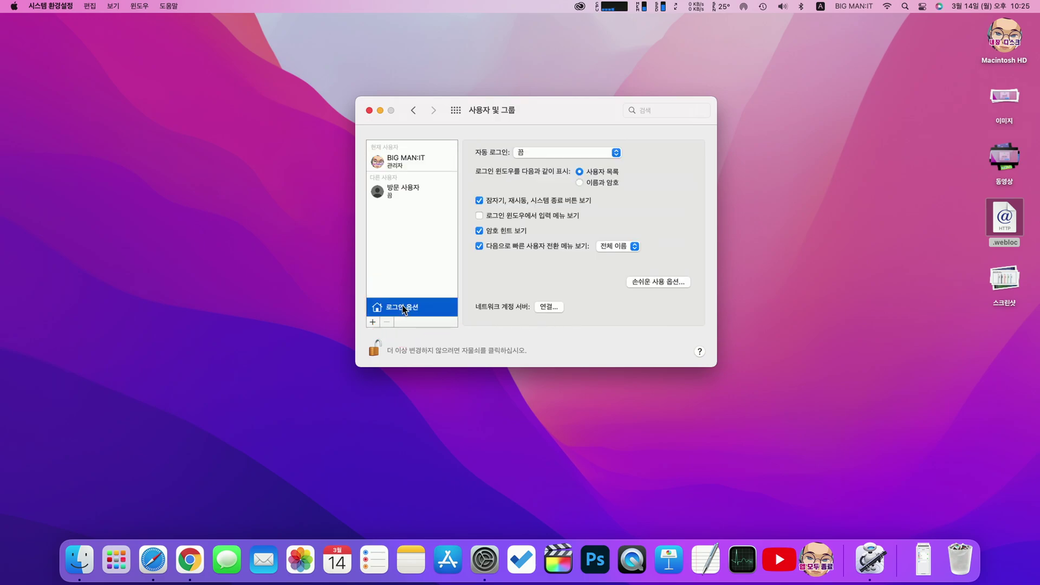
{"action": "left_click", "coordinate": [563, 153]}
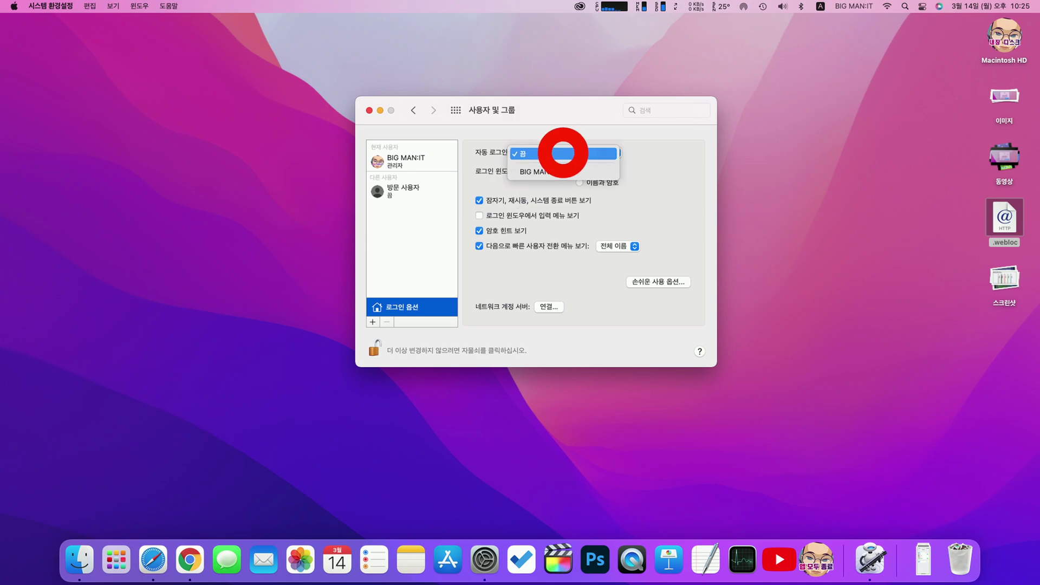
{"action": "left_click", "coordinate": [549, 172]}
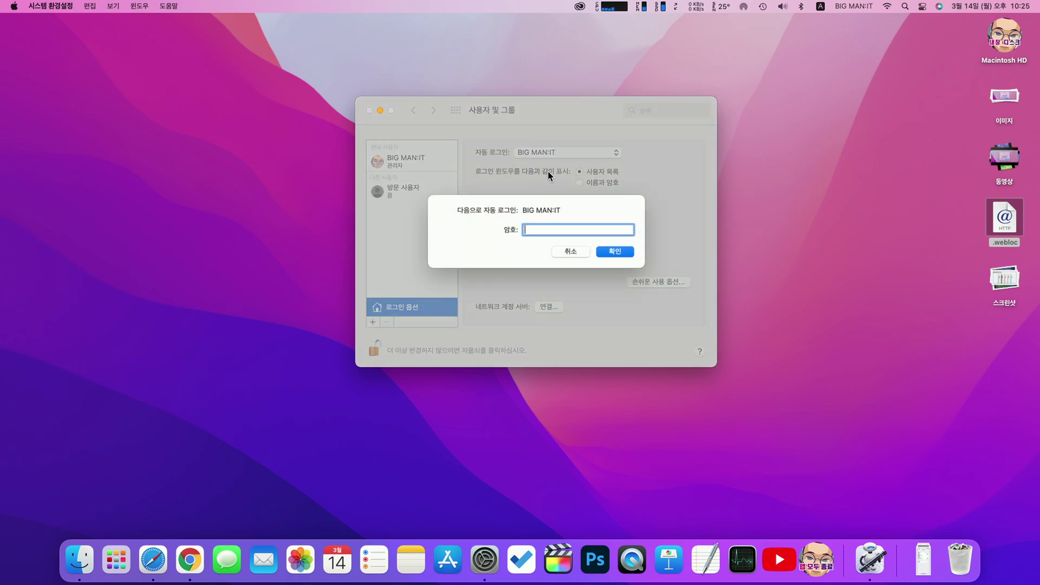
{"action": "type", "text": "****"}
{"action": "left_click", "coordinate": [615, 251]}
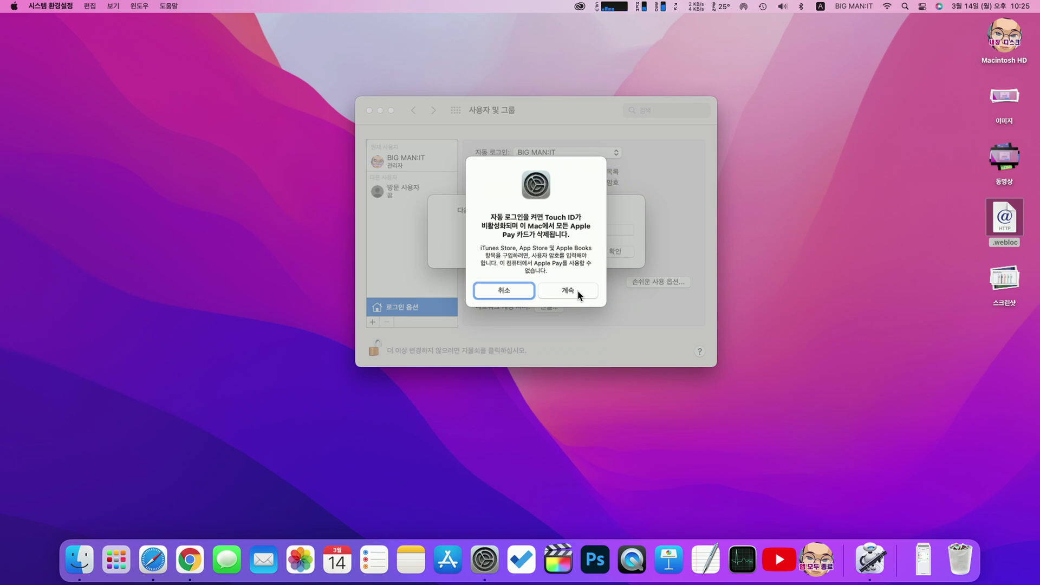
{"action": "left_click", "coordinate": [577, 290]}
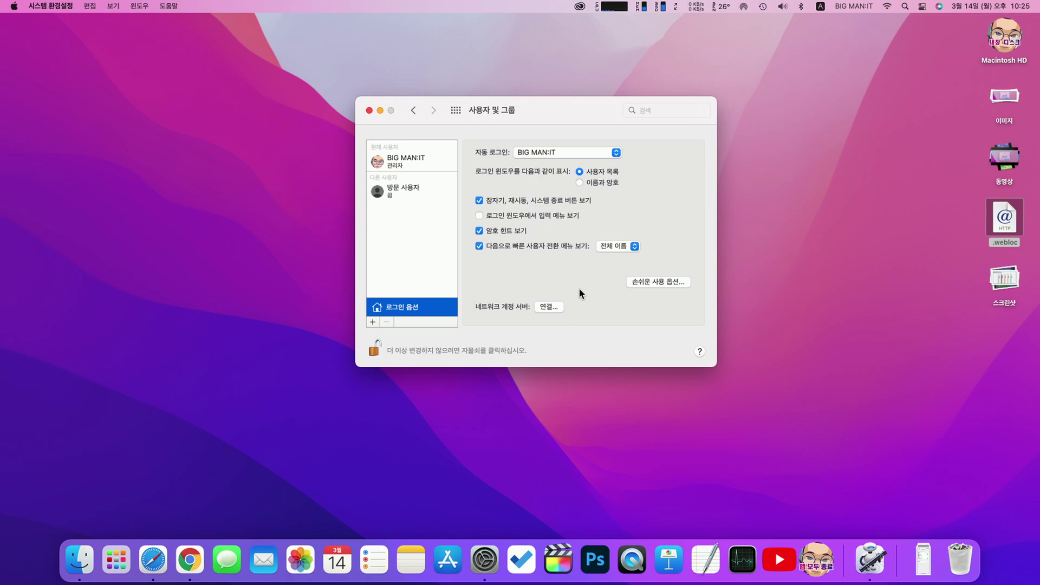
{"action": "left_click", "coordinate": [369, 111]}
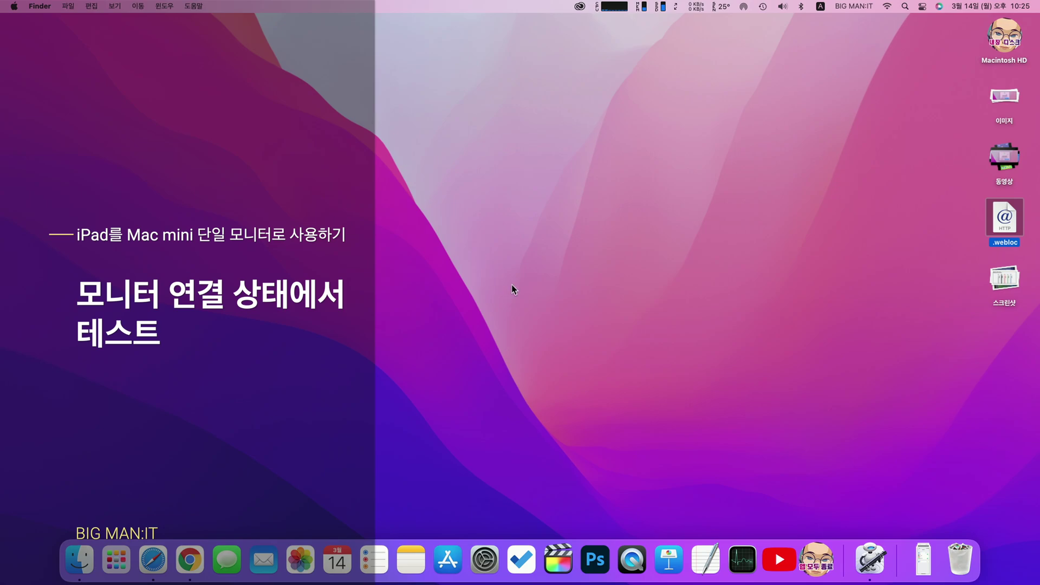
Restart the Mac with the option to reopen windows after login left enabled
{"action": "left_click", "coordinate": [13, 9]}
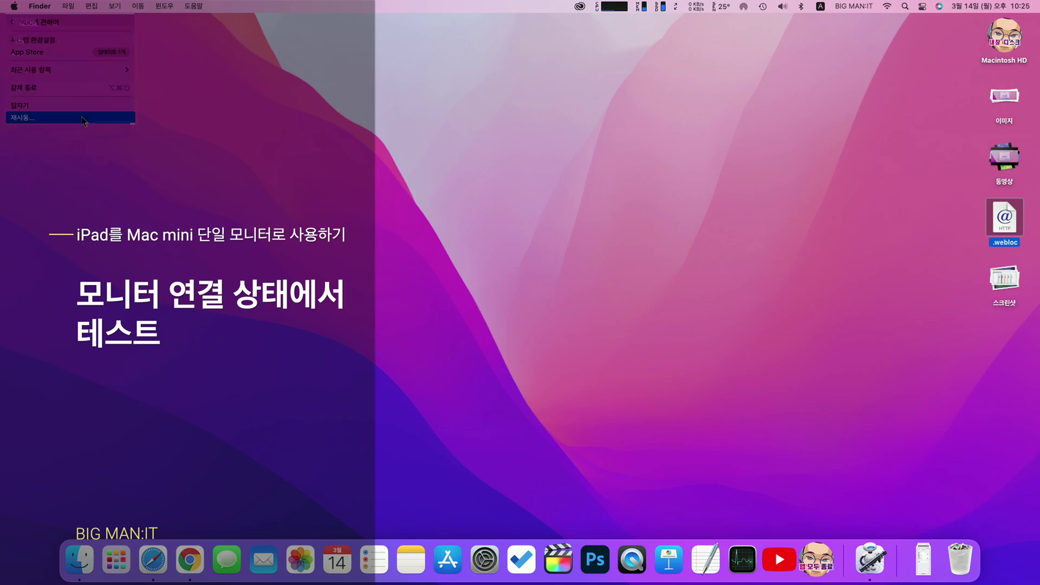
{"action": "left_click", "coordinate": [82, 117]}
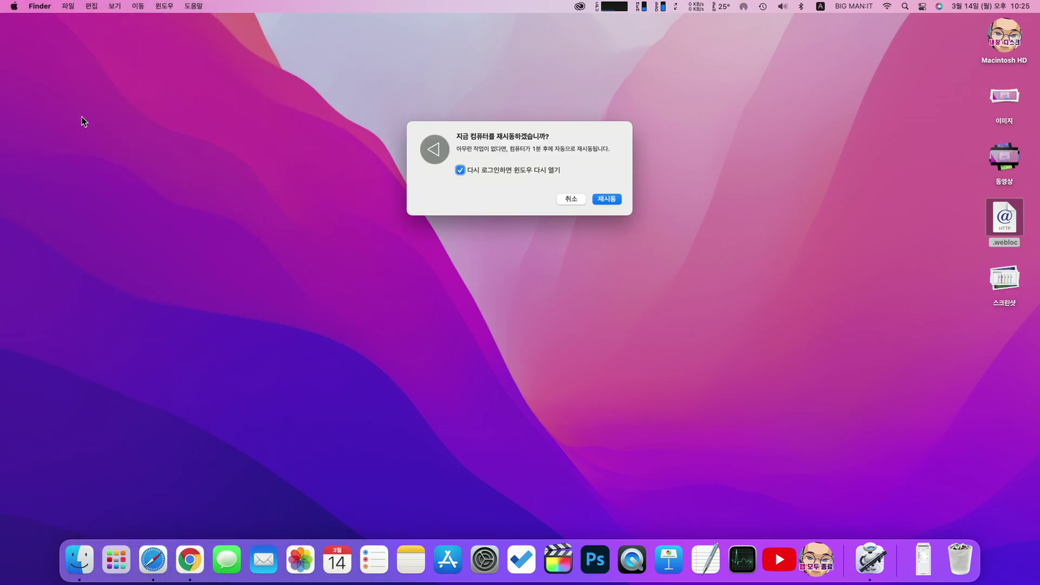
{"action": "left_click", "coordinate": [603, 202]}
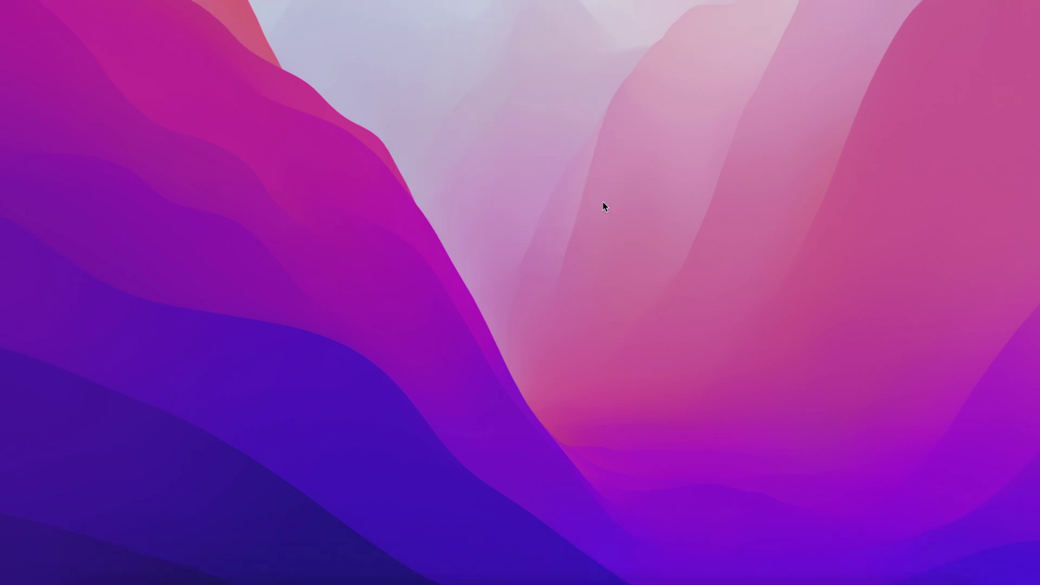